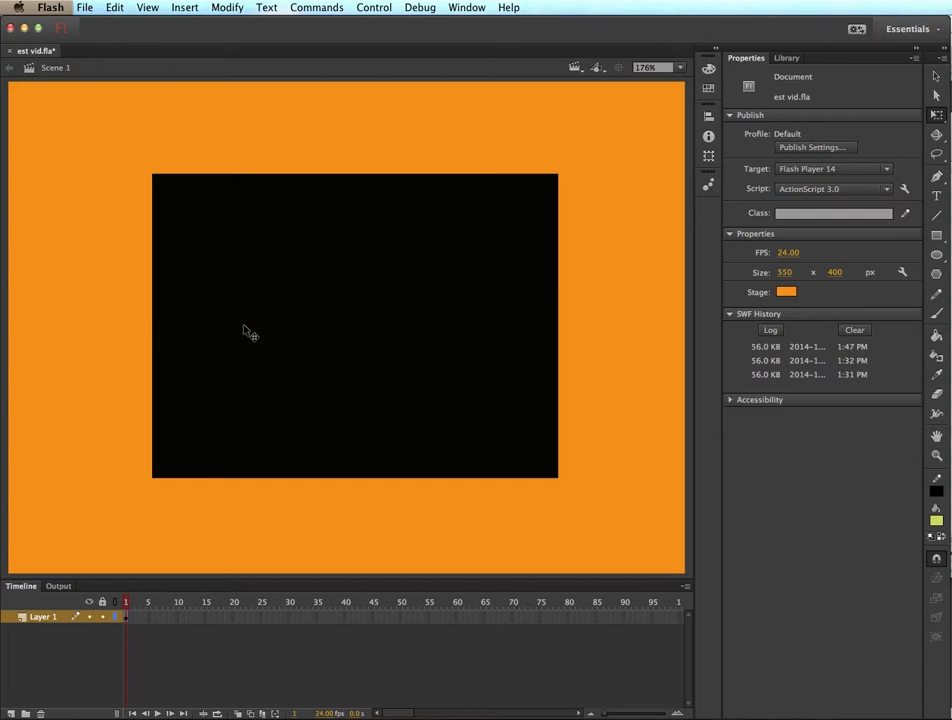
Step: Test the movie, pause the video with its playback controls in the preview, and close the preview
{"action": "left_click", "coordinate": [244, 330]}
{"action": "left_click", "coordinate": [373, 8]}
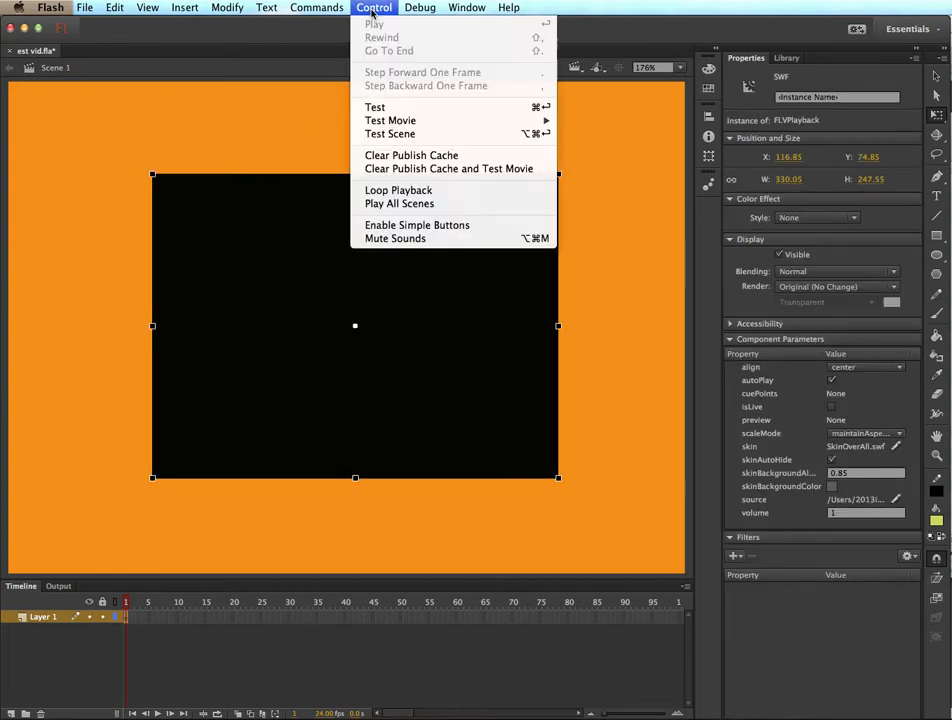
{"action": "left_click", "coordinate": [385, 107]}
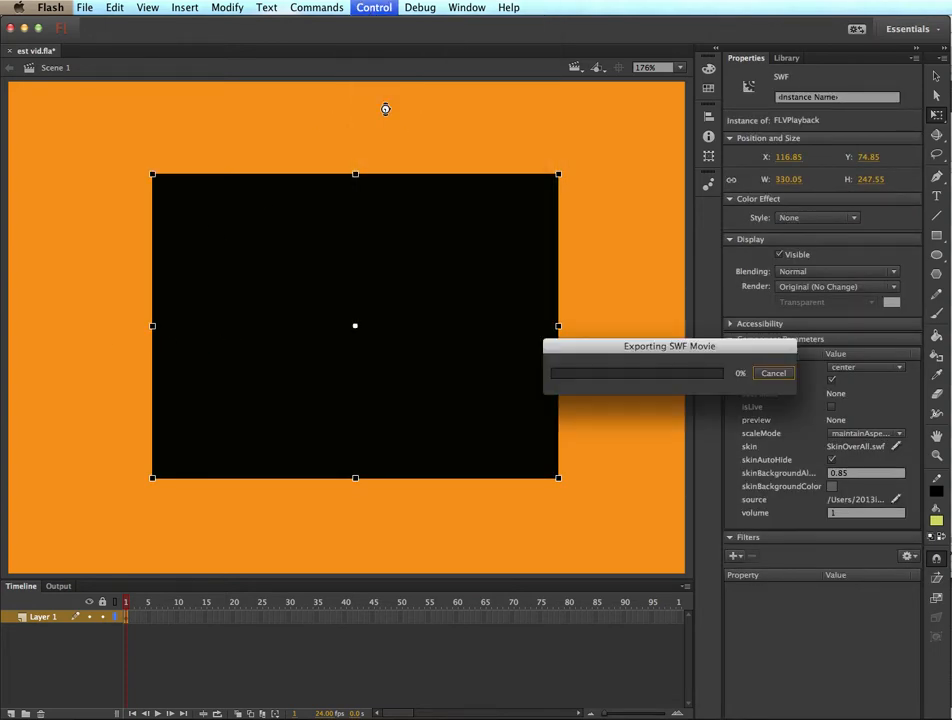
{"action": "mouse_move", "coordinate": [384, 136]}
{"action": "left_mouse_down"}
{"action": "mouse_move", "coordinate": [335, 154]}
{"action": "mouse_move", "coordinate": [376, 224]}
{"action": "mouse_move", "coordinate": [361, 154]}
{"action": "mouse_move", "coordinate": [372, 130]}
{"action": "left_mouse_up"}
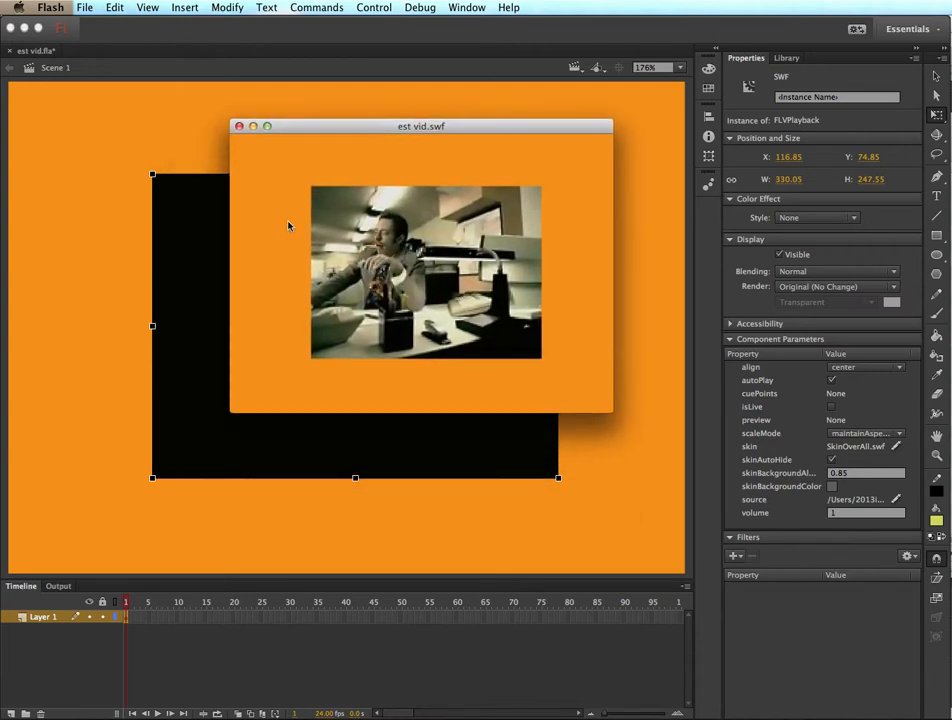
{"action": "mouse_move", "coordinate": [328, 342]}
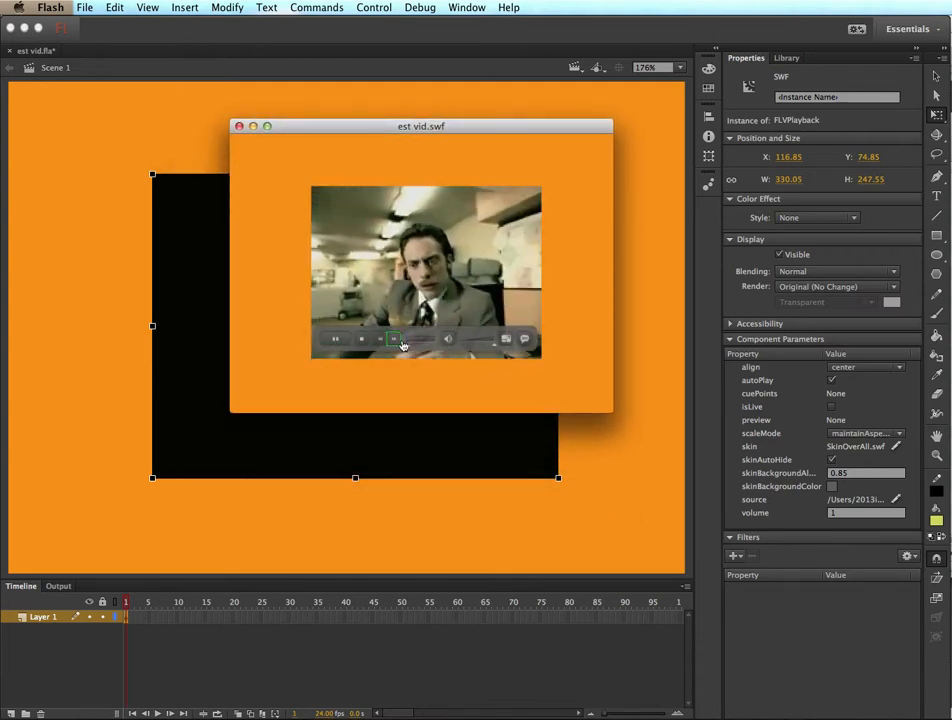
{"action": "left_click", "coordinate": [335, 339]}
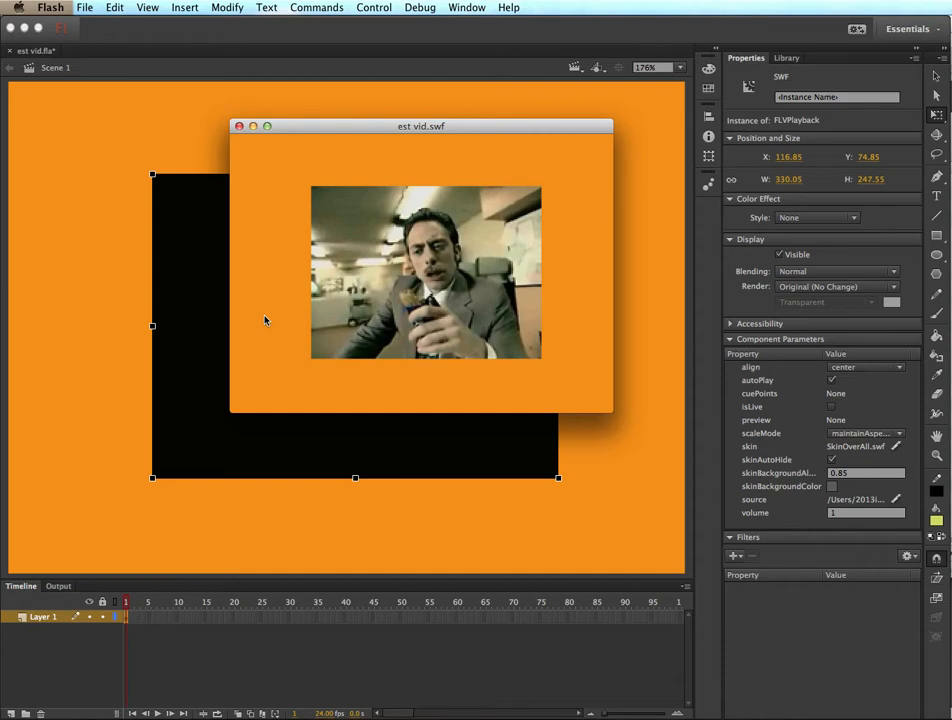
{"action": "mouse_move", "coordinate": [330, 338]}
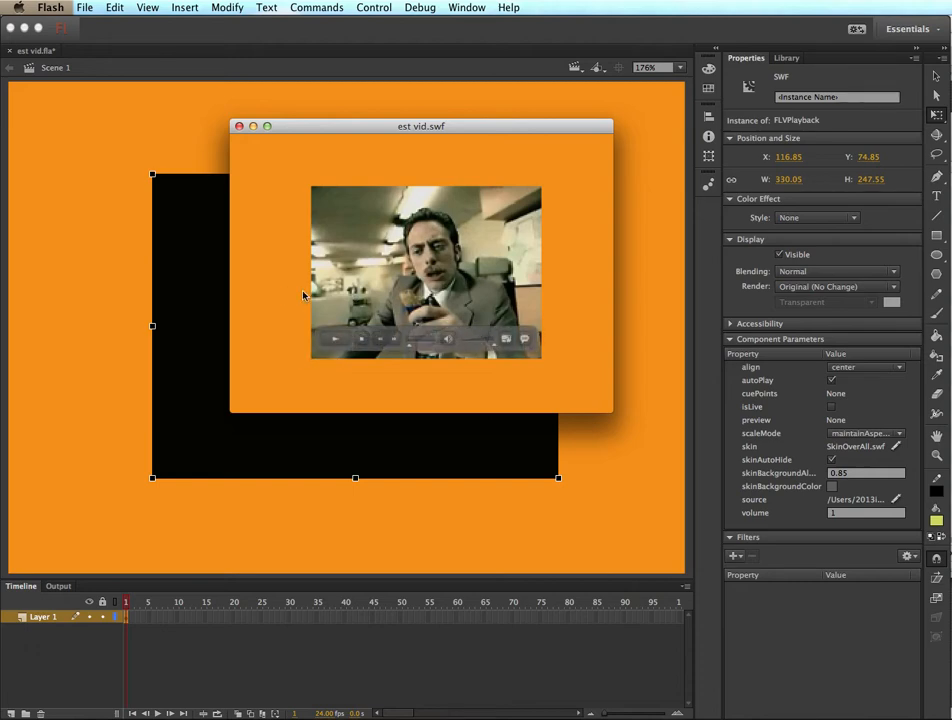
{"action": "left_click", "coordinate": [239, 127]}
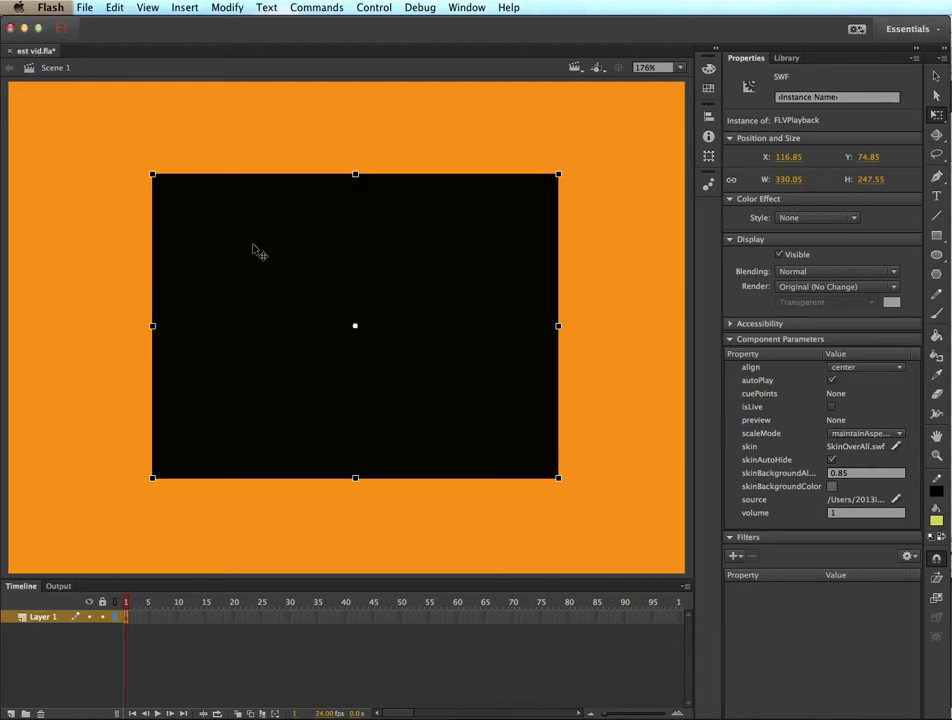
Step: Delete the video playback component from the stage and launch Adobe Media Encoder from the Import Video wizard
{"action": "key", "text": "Delete"}
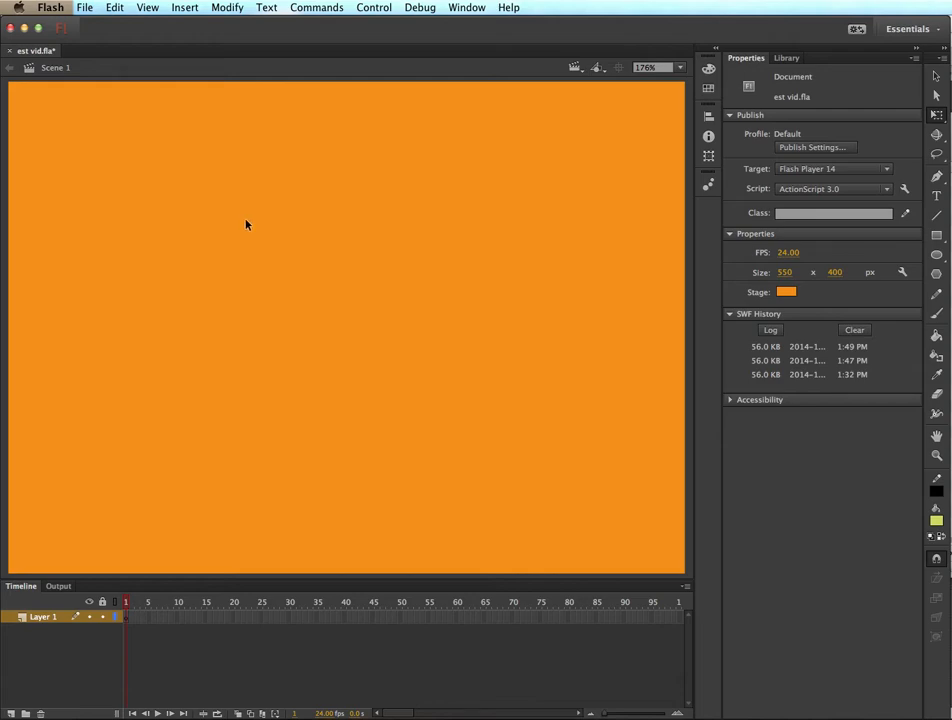
{"action": "left_click", "coordinate": [82, 7]}
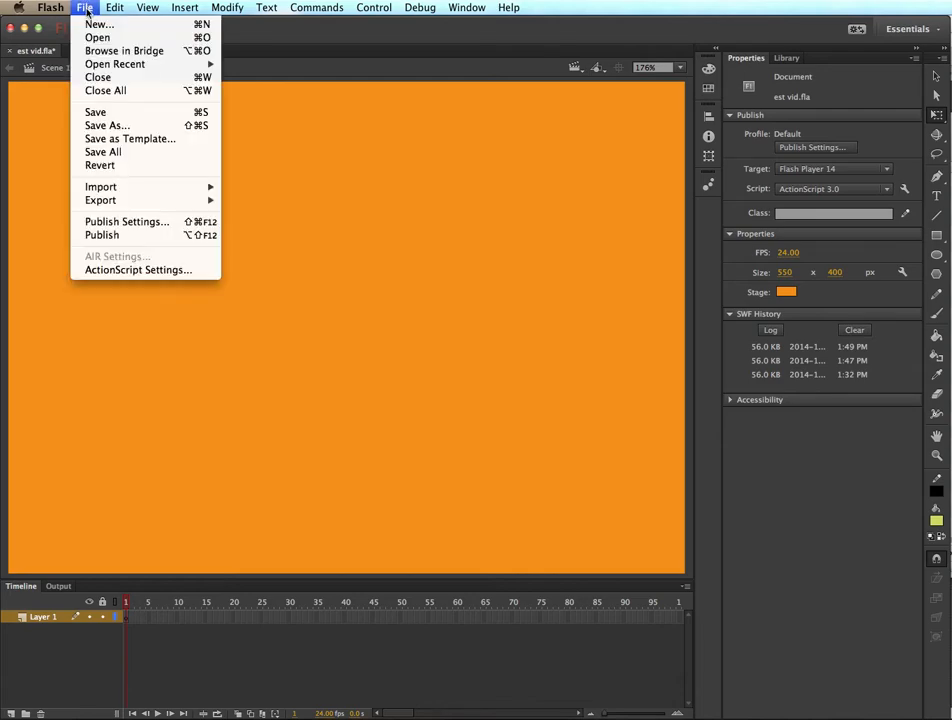
{"action": "mouse_move", "coordinate": [138, 193]}
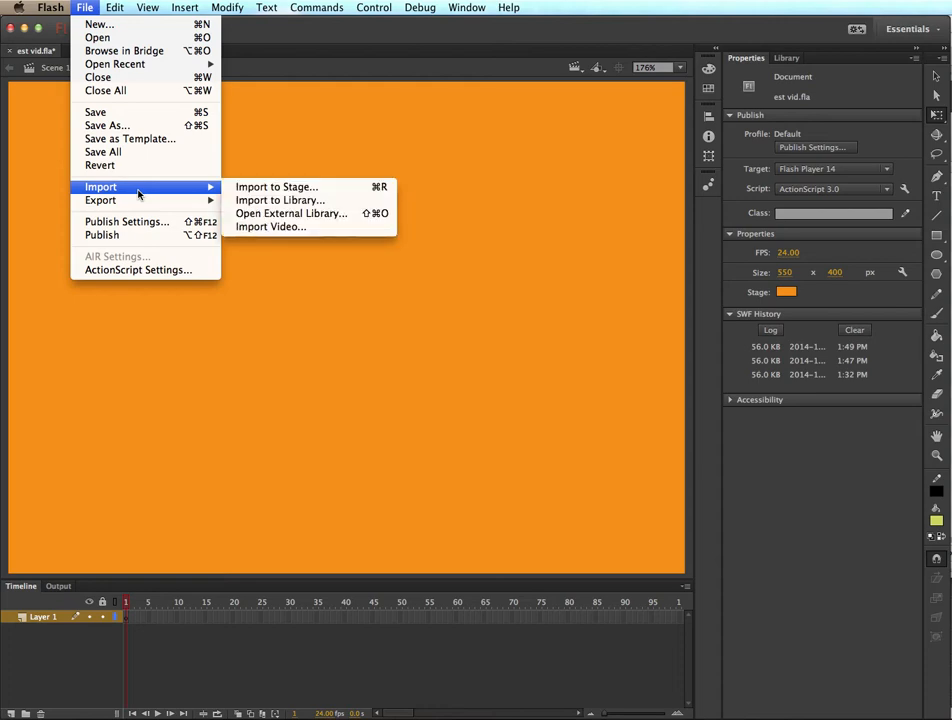
{"action": "left_click", "coordinate": [234, 227]}
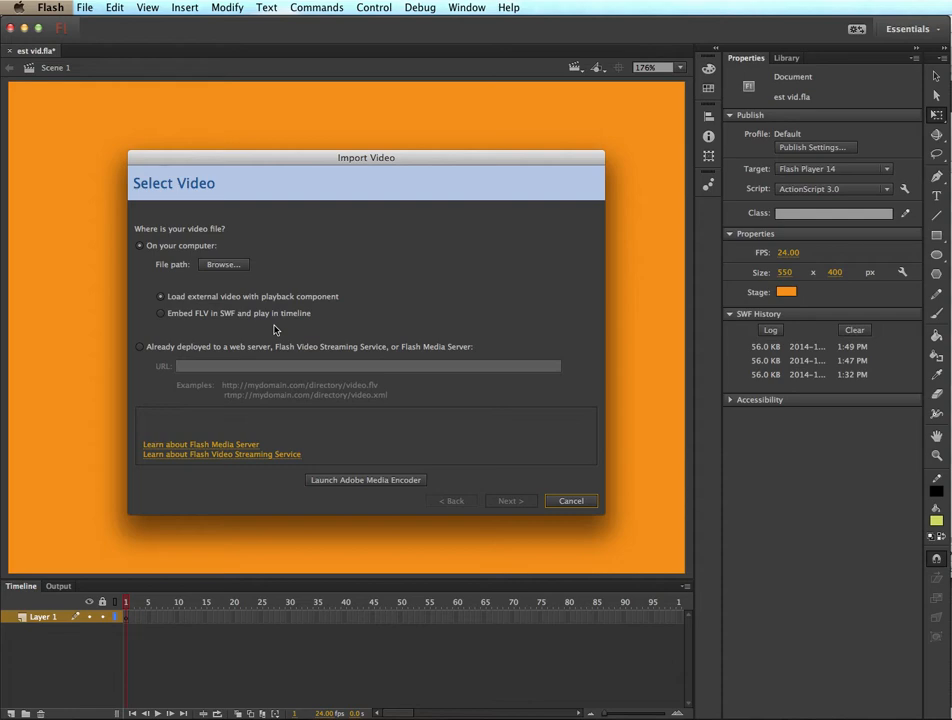
{"action": "left_click", "coordinate": [335, 482]}
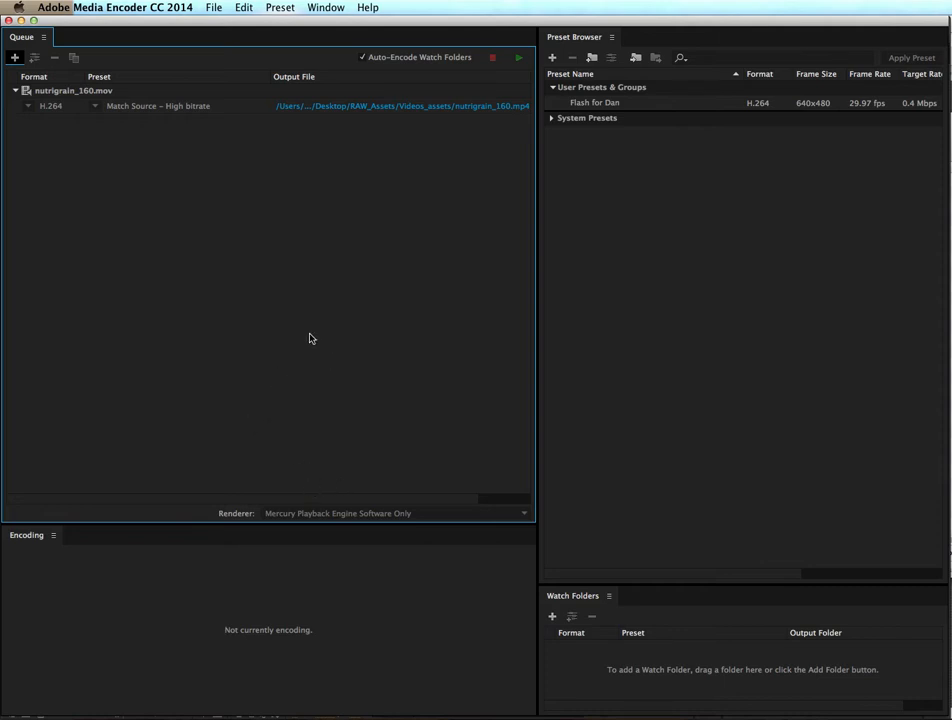
Step: Remove nutrigrain_160.mov from the encoding queue and accept the removal
{"action": "left_click", "coordinate": [42, 91]}
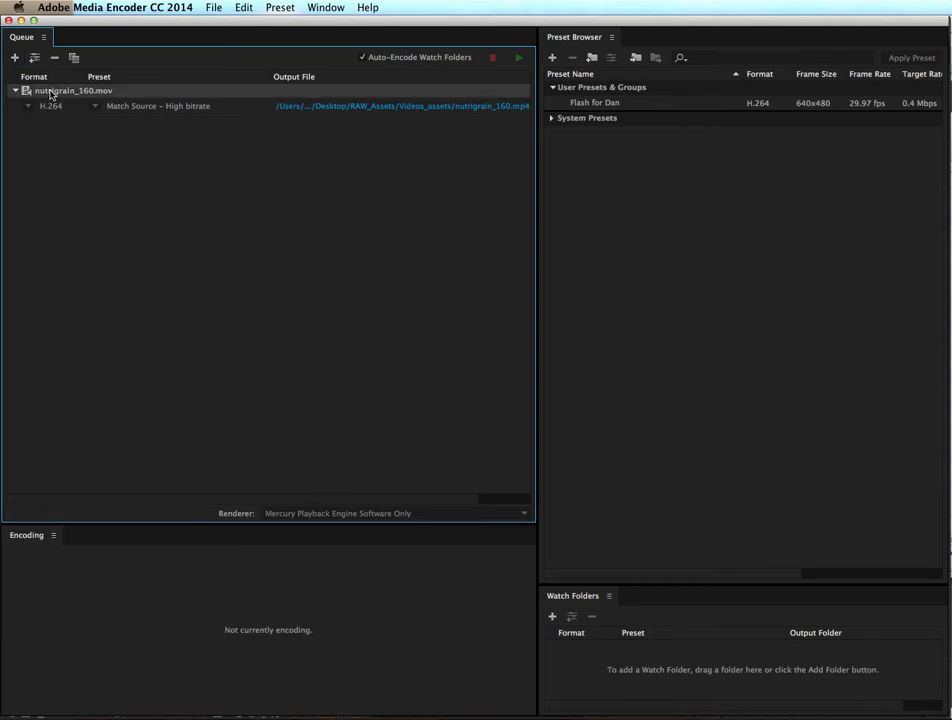
{"action": "left_click", "coordinate": [55, 62]}
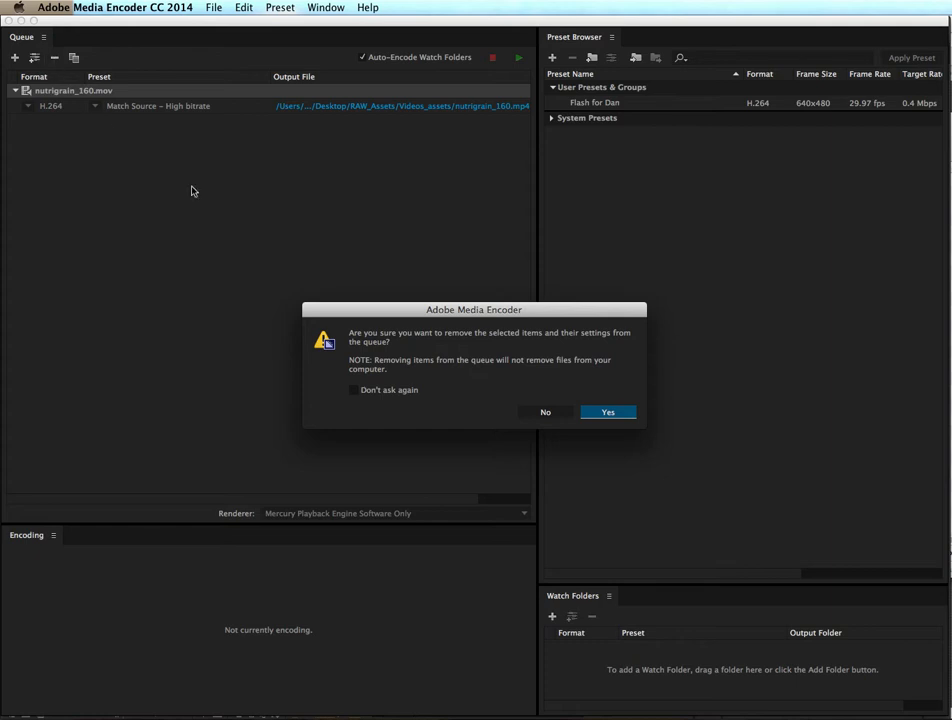
{"action": "left_click", "coordinate": [597, 414]}
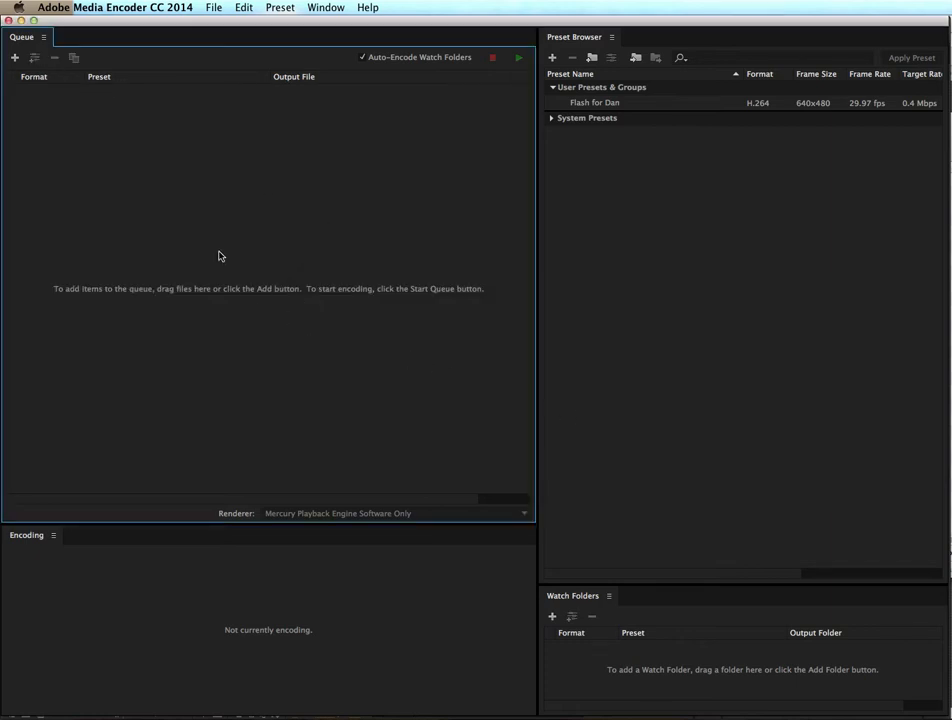
{"action": "left_click", "coordinate": [635, 210]}
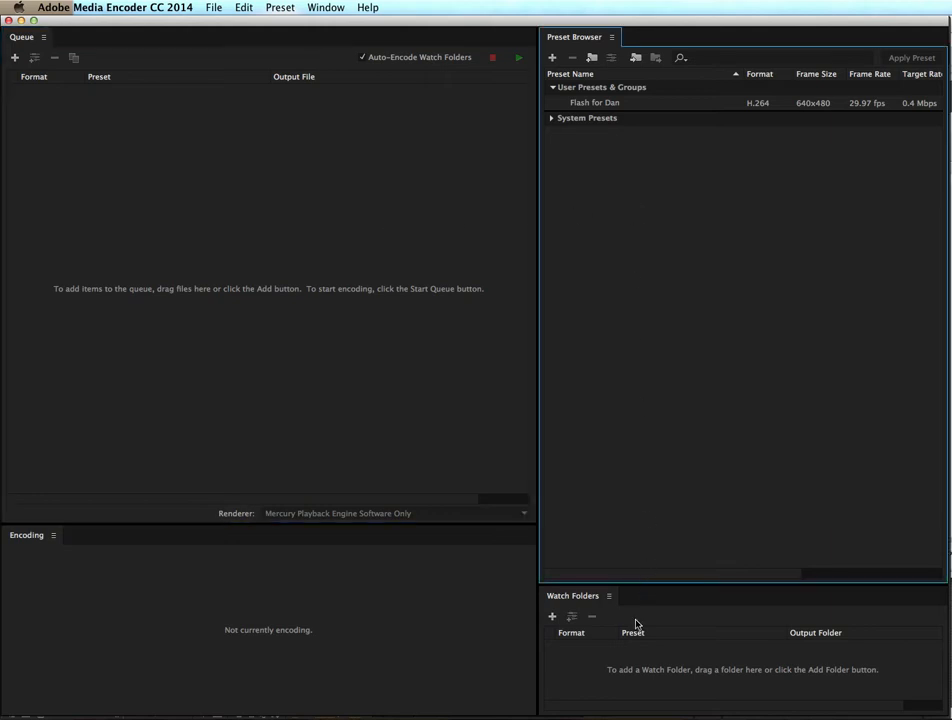
{"action": "left_click", "coordinate": [614, 659]}
{"action": "left_click", "coordinate": [441, 675]}
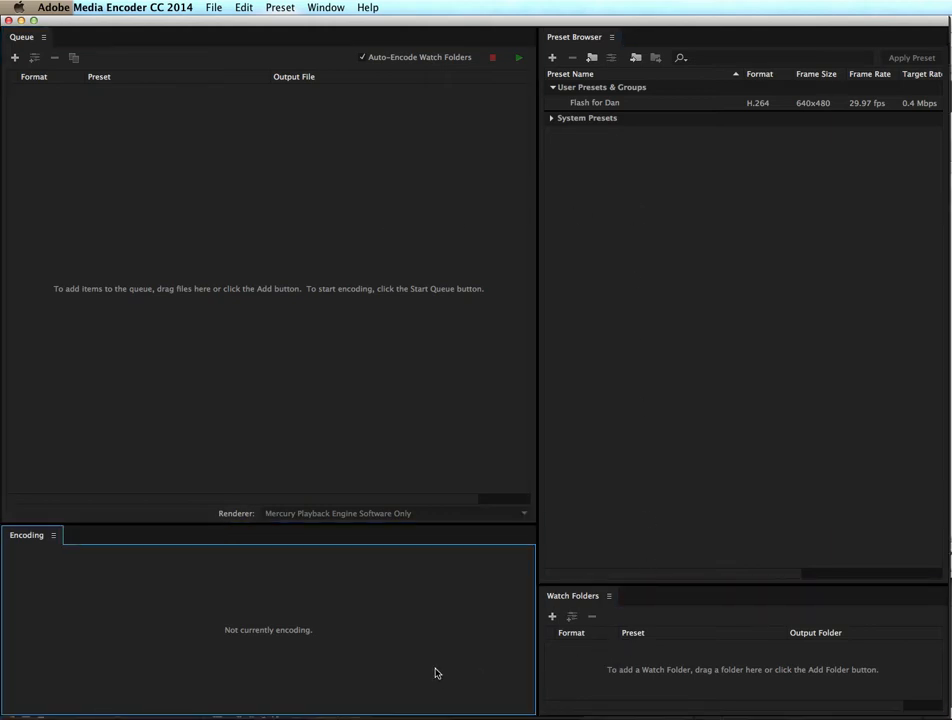
{"action": "left_click", "coordinate": [297, 444]}
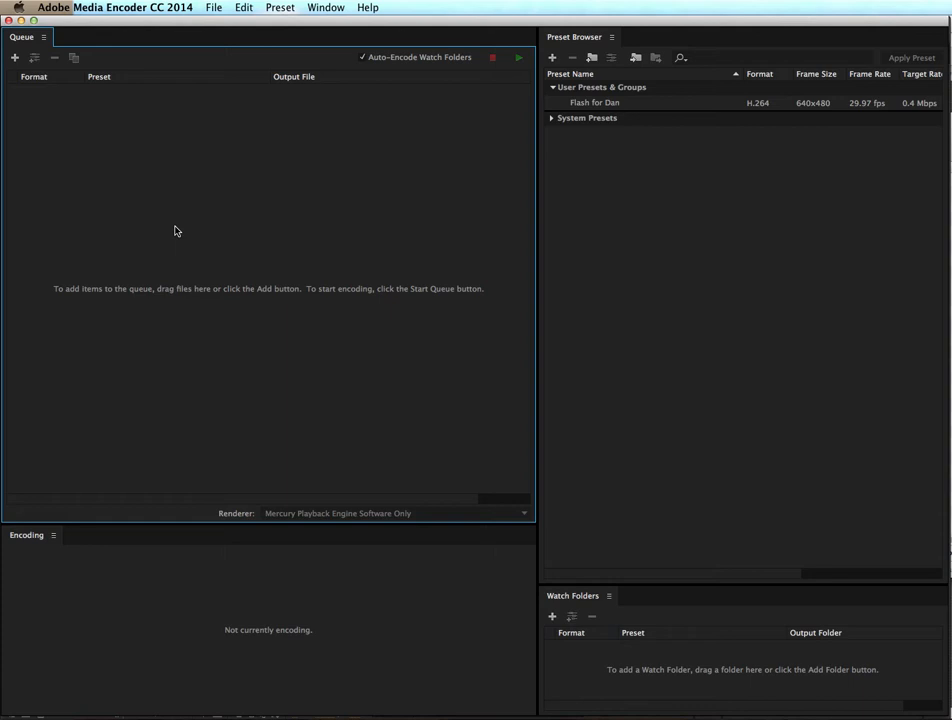
Step: Add dentyne_160.mov from the Videos_assets folder to the encoding queue
{"action": "left_click", "coordinate": [16, 59]}
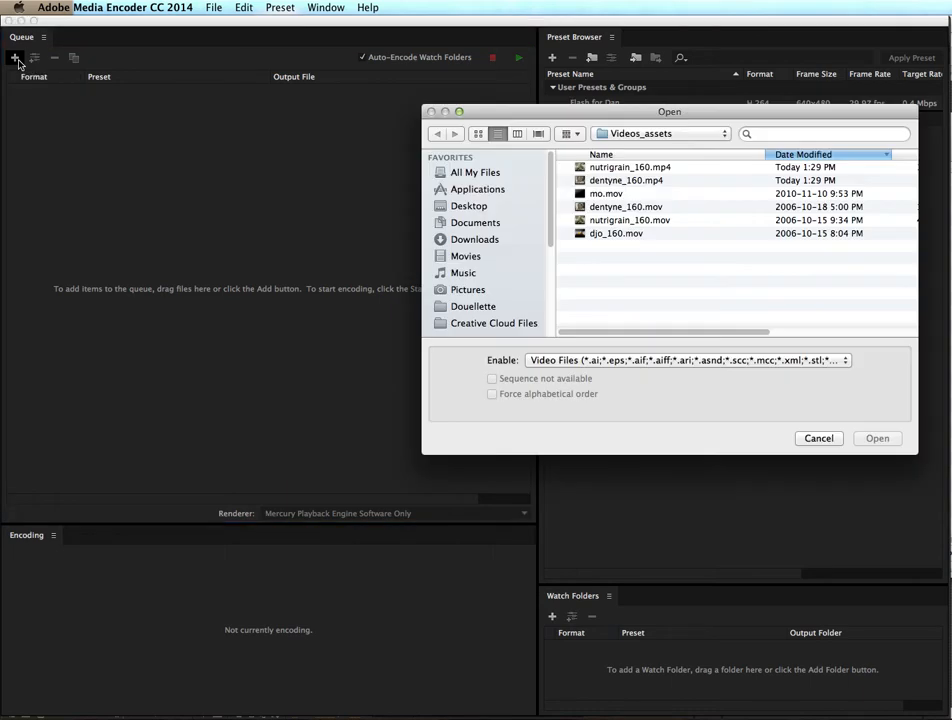
{"action": "left_click_drag", "start_coordinate": [508, 117], "coordinate": [320, 126]}
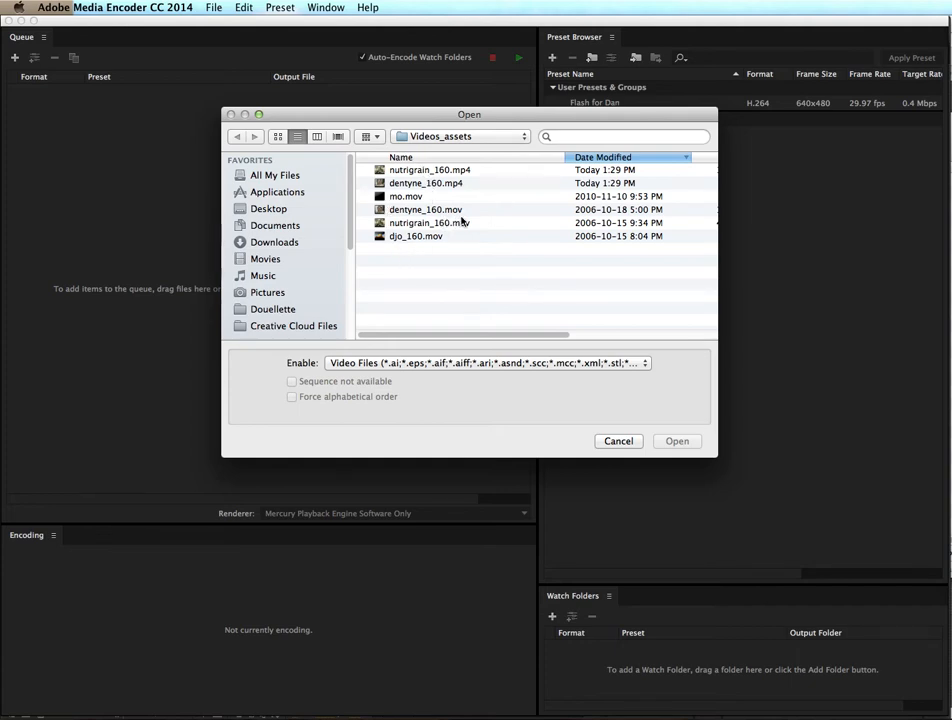
{"action": "left_click", "coordinate": [382, 213]}
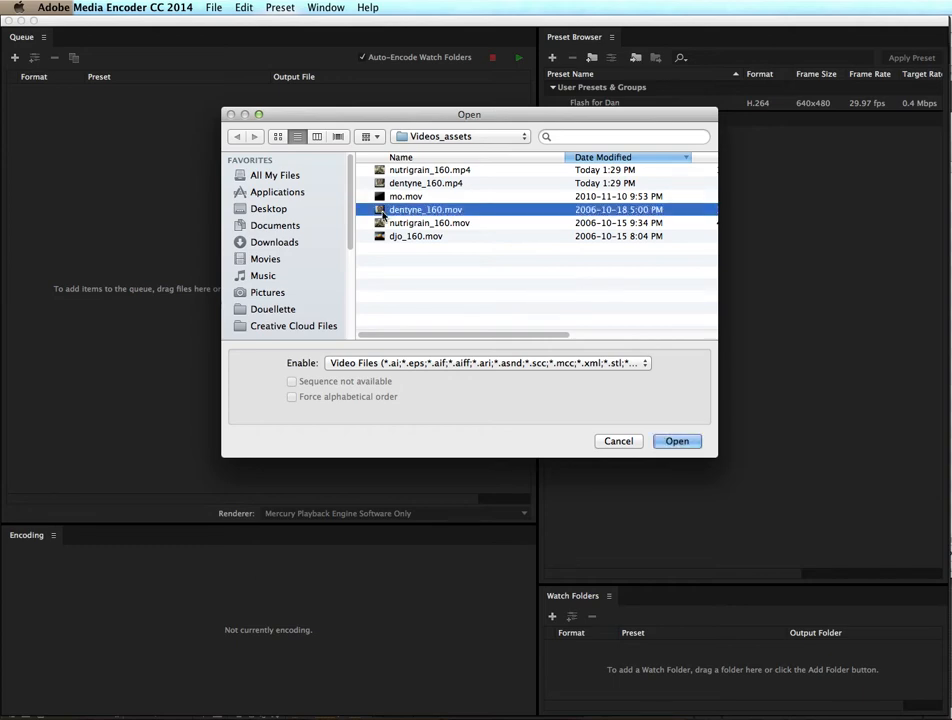
{"action": "left_click", "coordinate": [676, 441]}
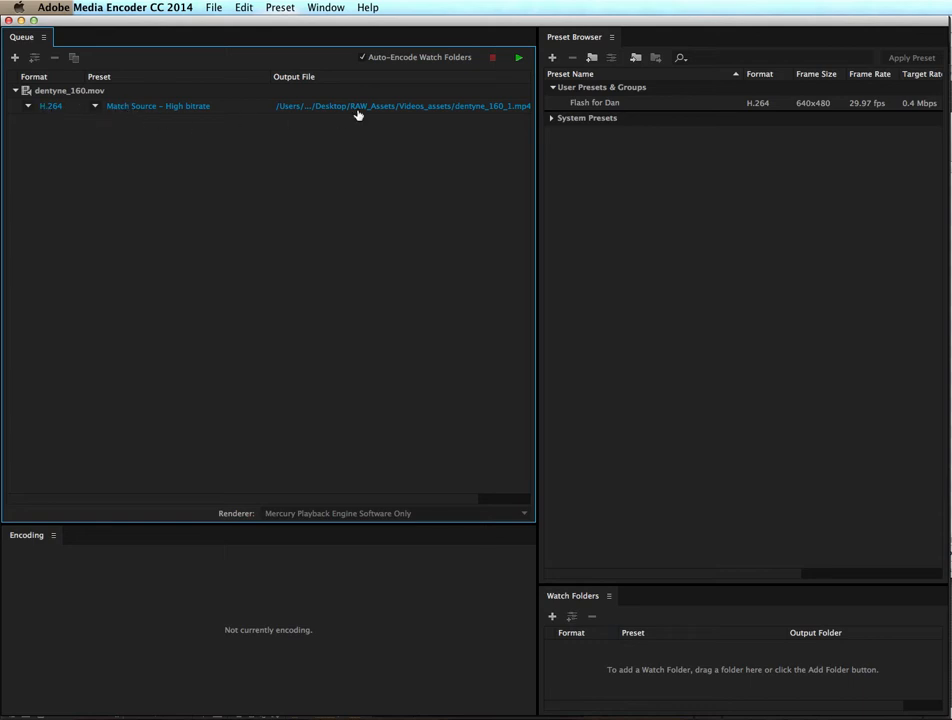
Step: Set the queued dentyne_160.mov to the H.264 format with the Match Source – High bitrate preset
{"action": "left_click", "coordinate": [28, 106]}
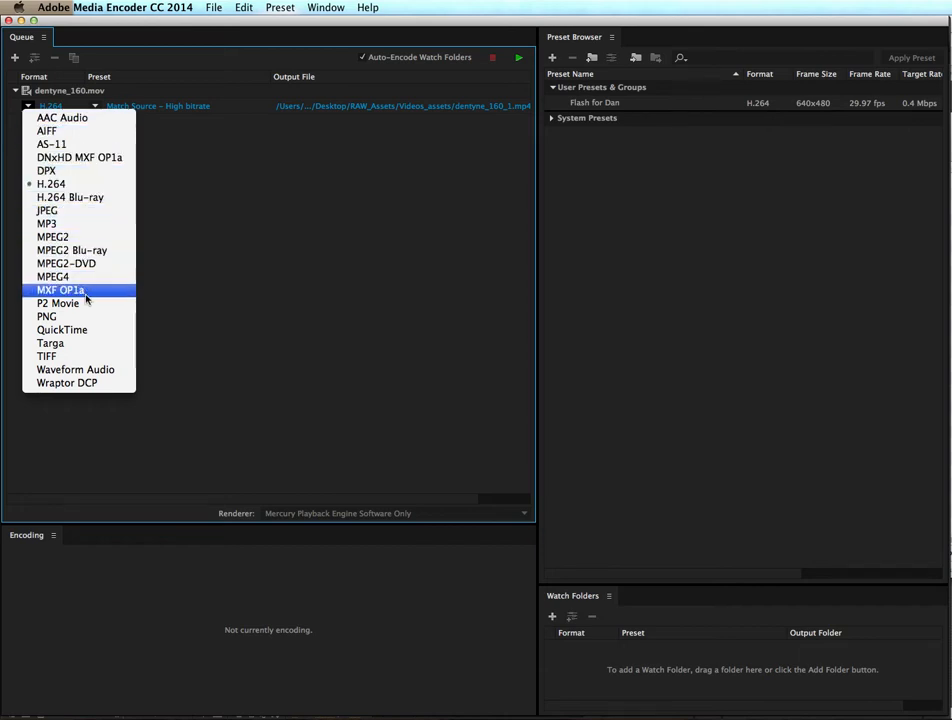
{"action": "left_click", "coordinate": [80, 186]}
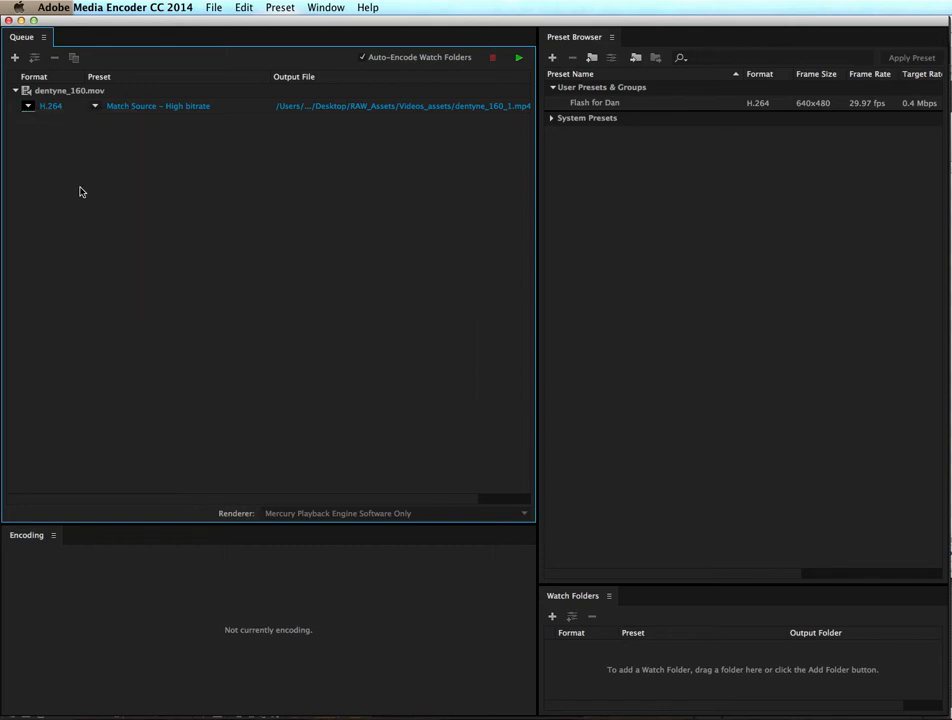
{"action": "left_click", "coordinate": [96, 106]}
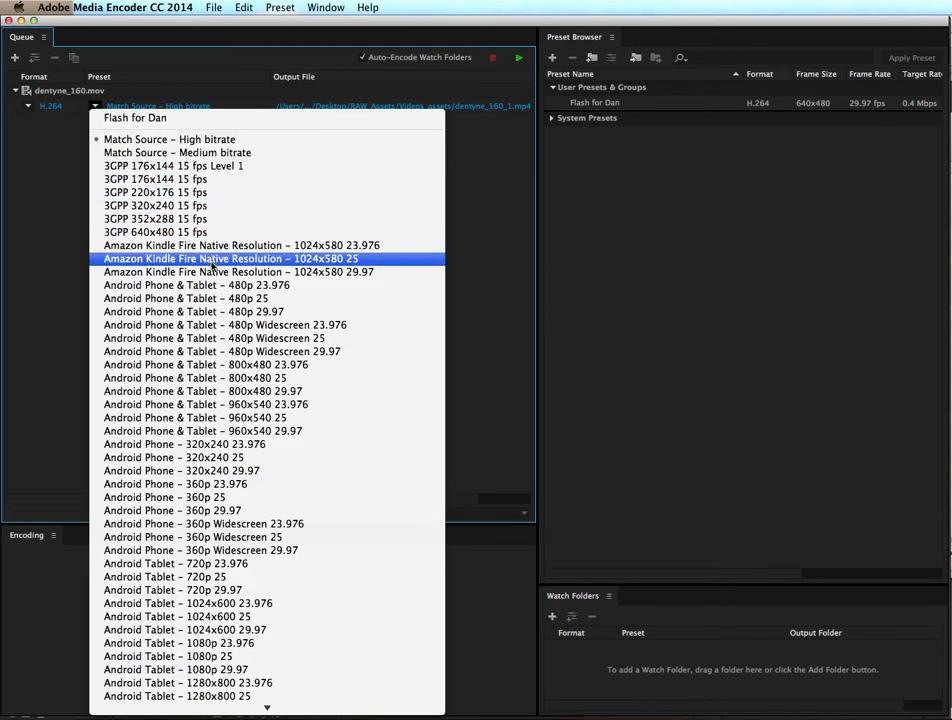
{"action": "scroll", "coordinate": [160, 205], "scroll_direction": "down", "scroll_amount": 8}
{"action": "scroll", "coordinate": [213, 272], "scroll_direction": "down", "scroll_amount": 10}
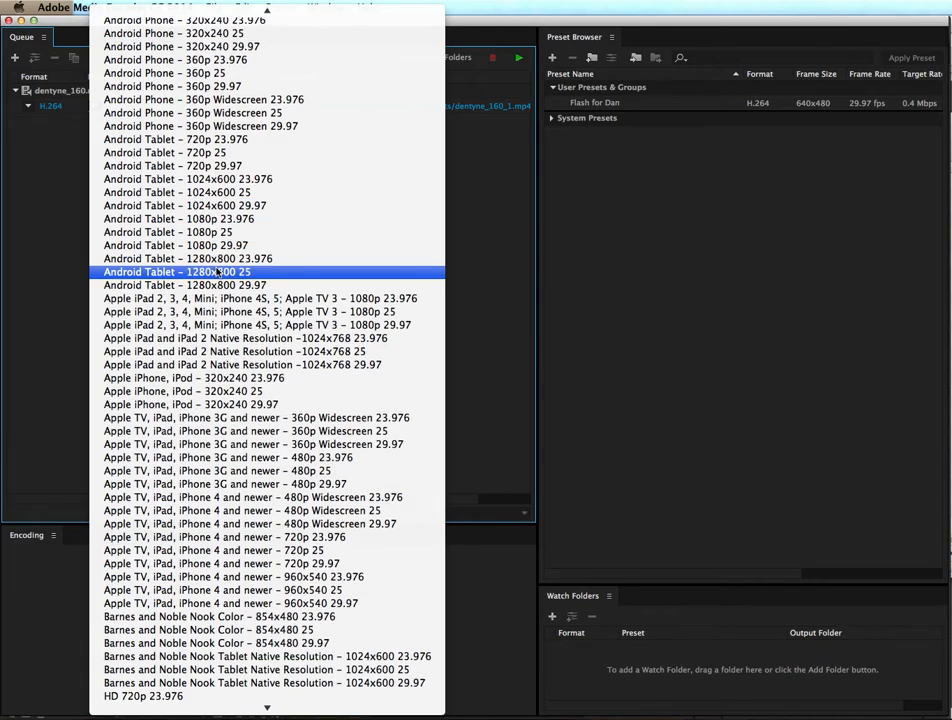
{"action": "scroll", "coordinate": [216, 273], "scroll_direction": "down", "scroll_amount": 6}
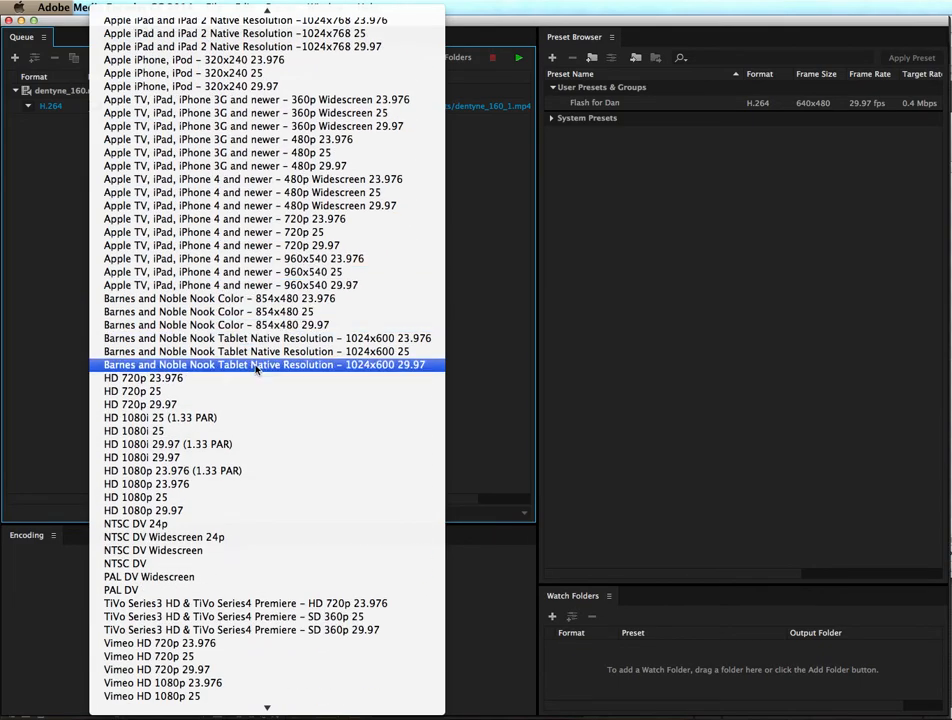
{"action": "scroll", "coordinate": [253, 360], "scroll_direction": "up", "scroll_amount": 9}
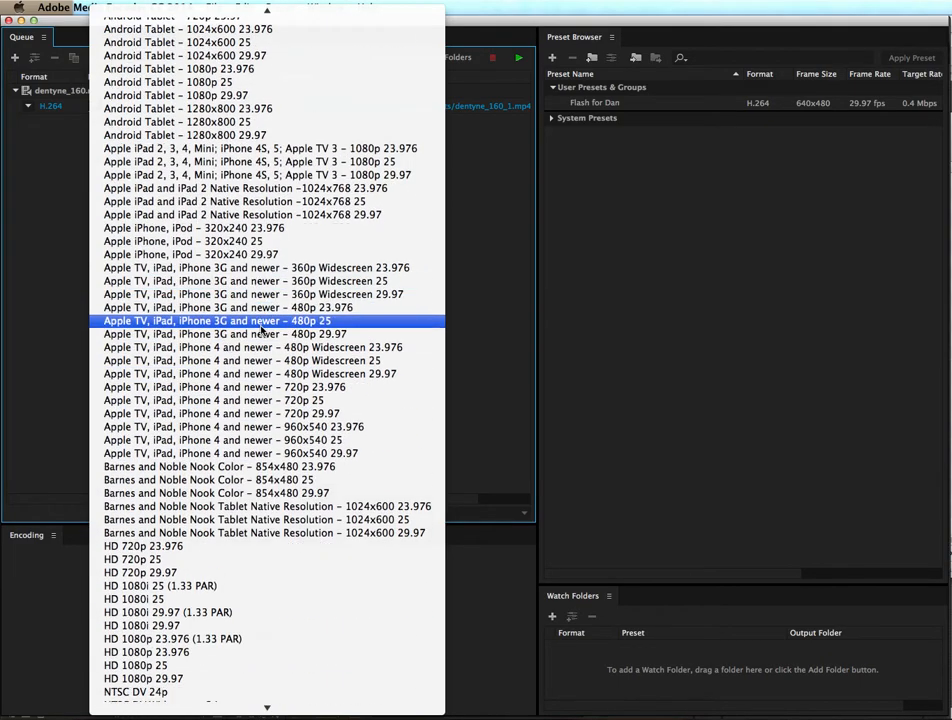
{"action": "scroll", "coordinate": [260, 335], "scroll_direction": "down", "scroll_amount": 9}
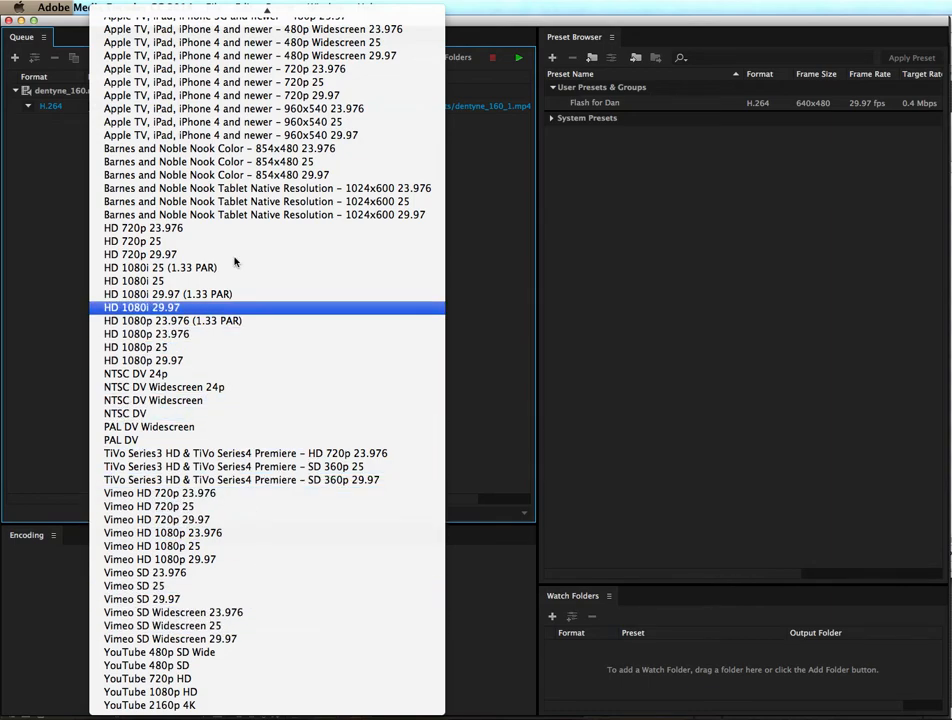
{"action": "scroll", "coordinate": [283, 96], "scroll_direction": "up", "scroll_amount": 12}
{"action": "scroll", "coordinate": [283, 97], "scroll_direction": "up", "scroll_amount": 7}
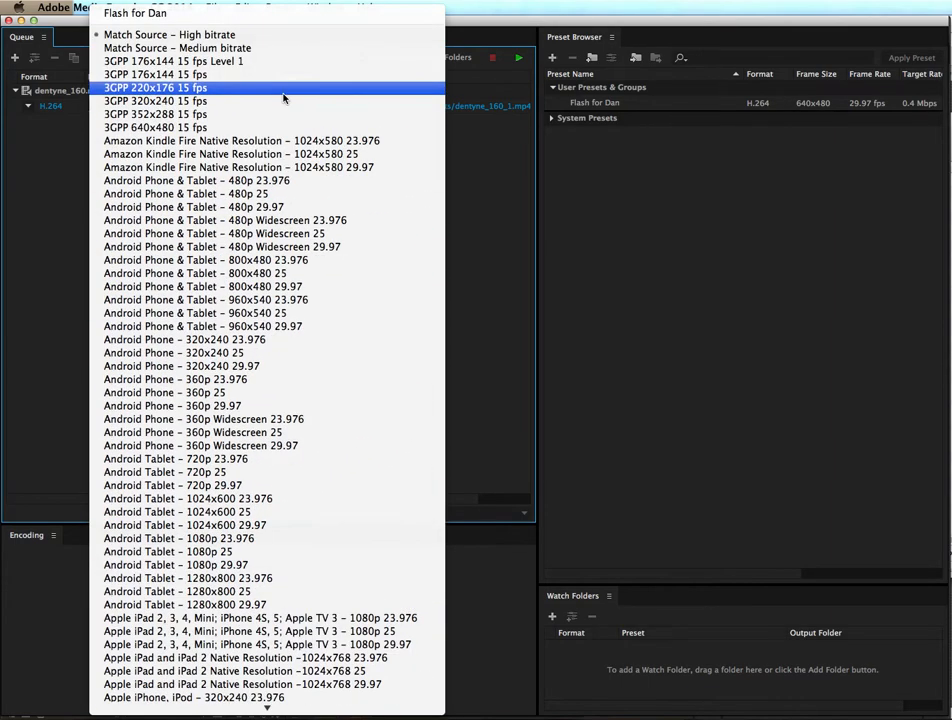
{"action": "left_click", "coordinate": [244, 40]}
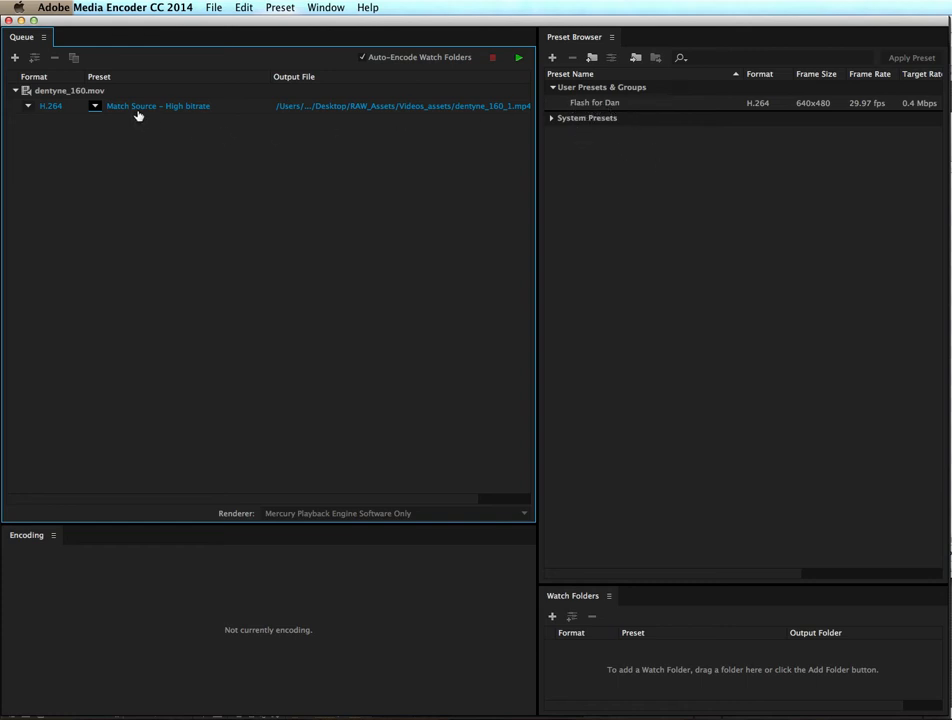
Step: Name the output file dentyne_160_flash in the Videos_assets folder and start encoding the queue
{"action": "mouse_move", "coordinate": [138, 115]}
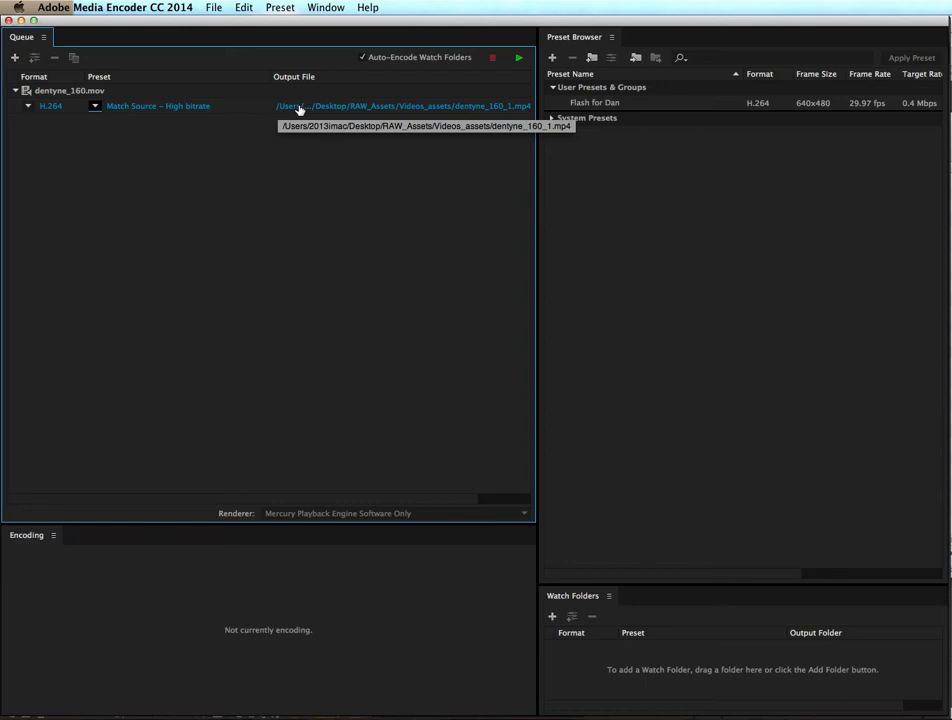
{"action": "left_click", "coordinate": [299, 108]}
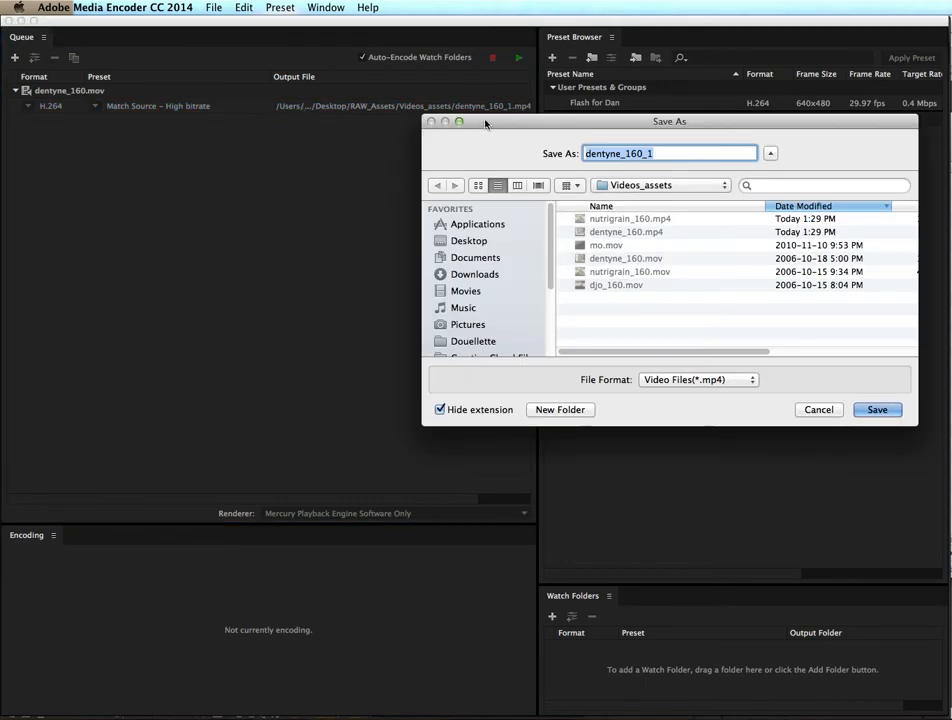
{"action": "left_click_drag", "start_coordinate": [485, 123], "coordinate": [244, 141]}
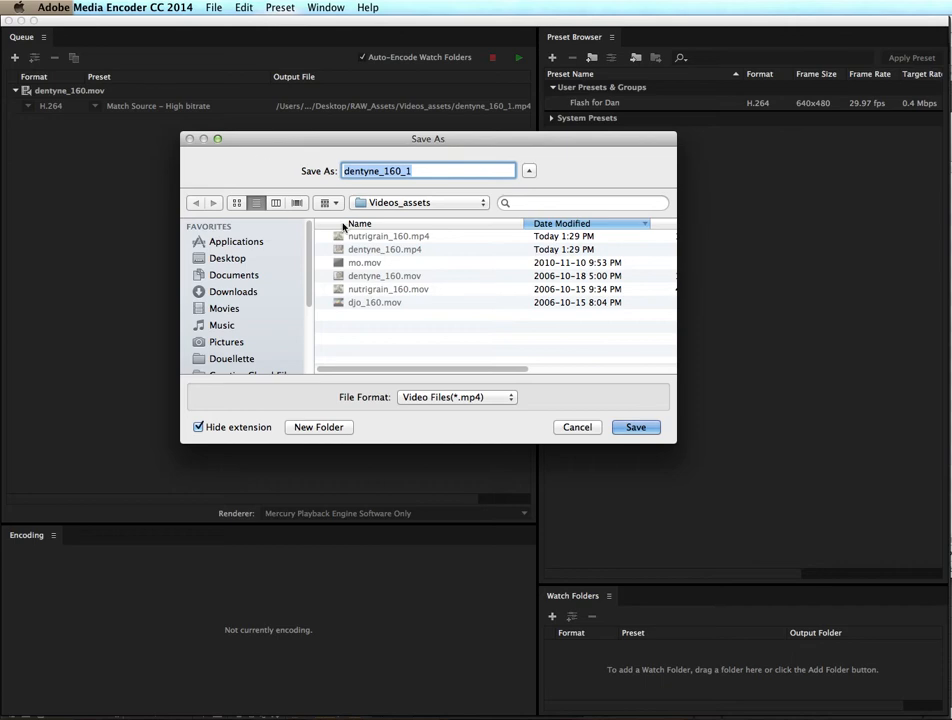
{"action": "left_click", "coordinate": [404, 171]}
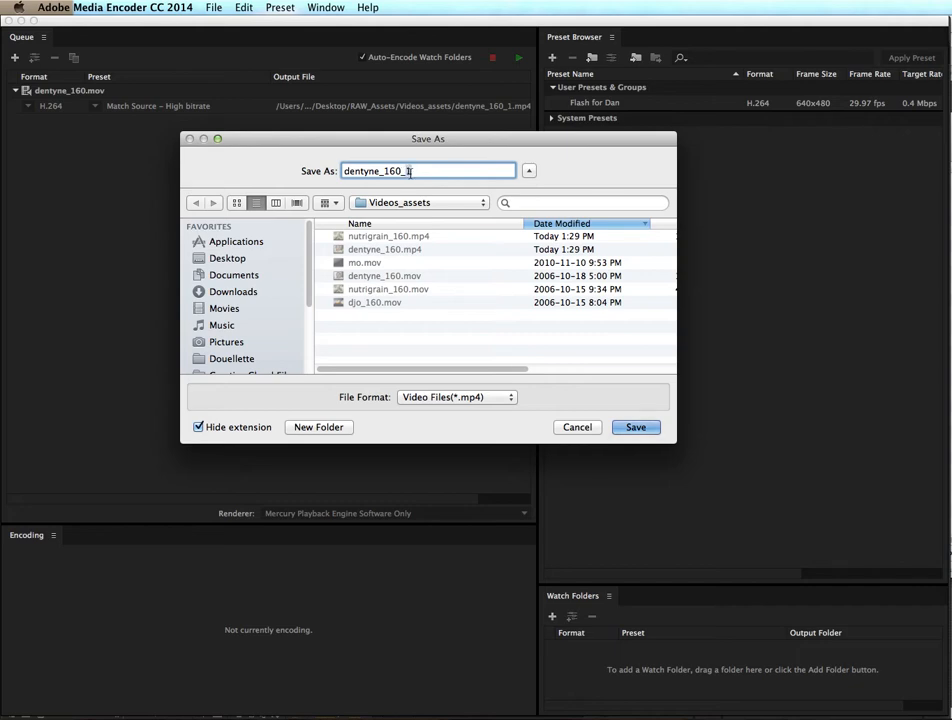
{"action": "type", "text": "flash"}
{"action": "left_click", "coordinate": [630, 428]}
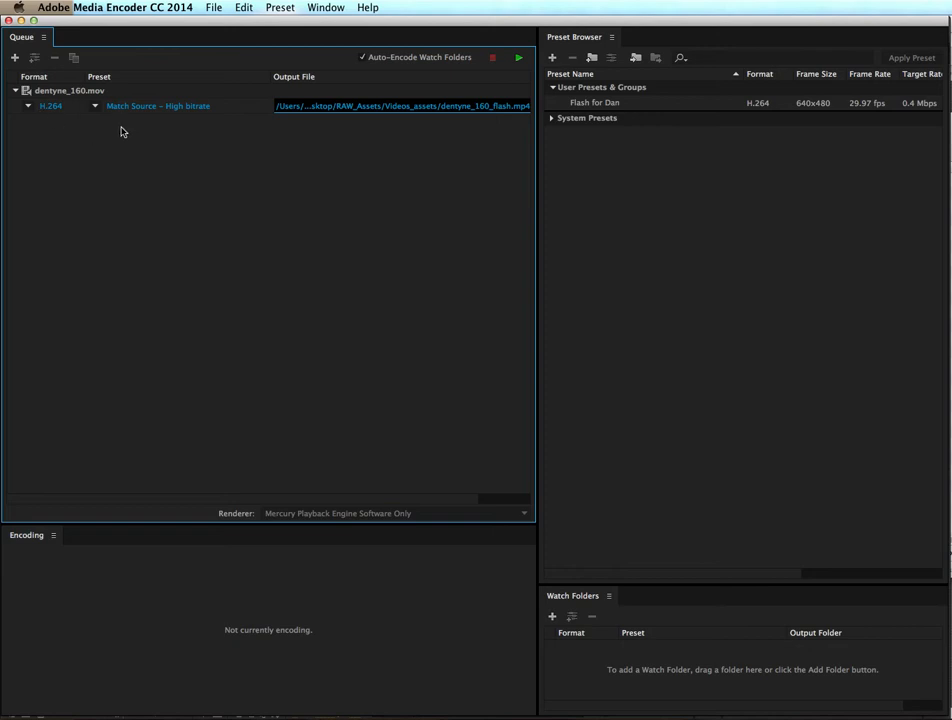
{"action": "mouse_move", "coordinate": [113, 114]}
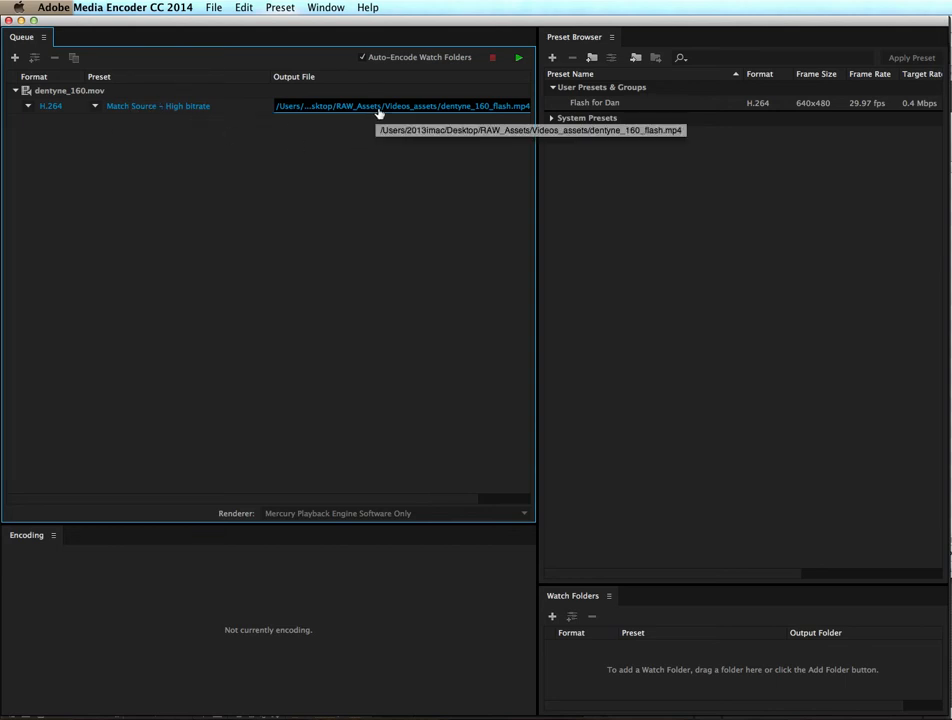
{"action": "left_click", "coordinate": [518, 61]}
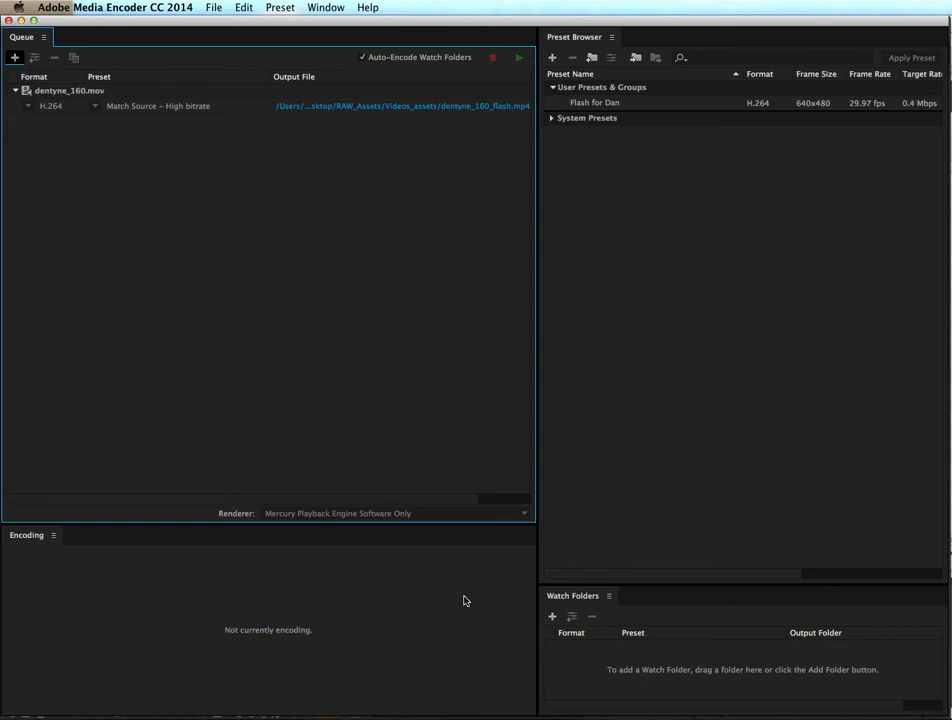
Step: Switch back to Flash and choose dentyne_160_flash.mp4 as an external video with playback component, continuing to the skin settings
{"action": "key", "text": "super+Tab"}
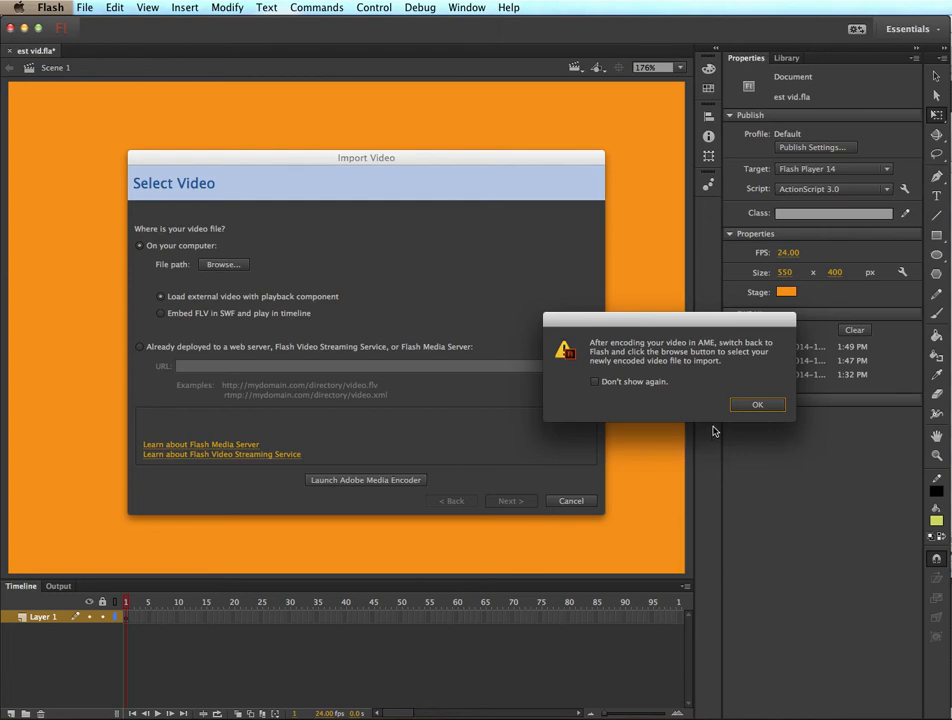
{"action": "left_click", "coordinate": [745, 405]}
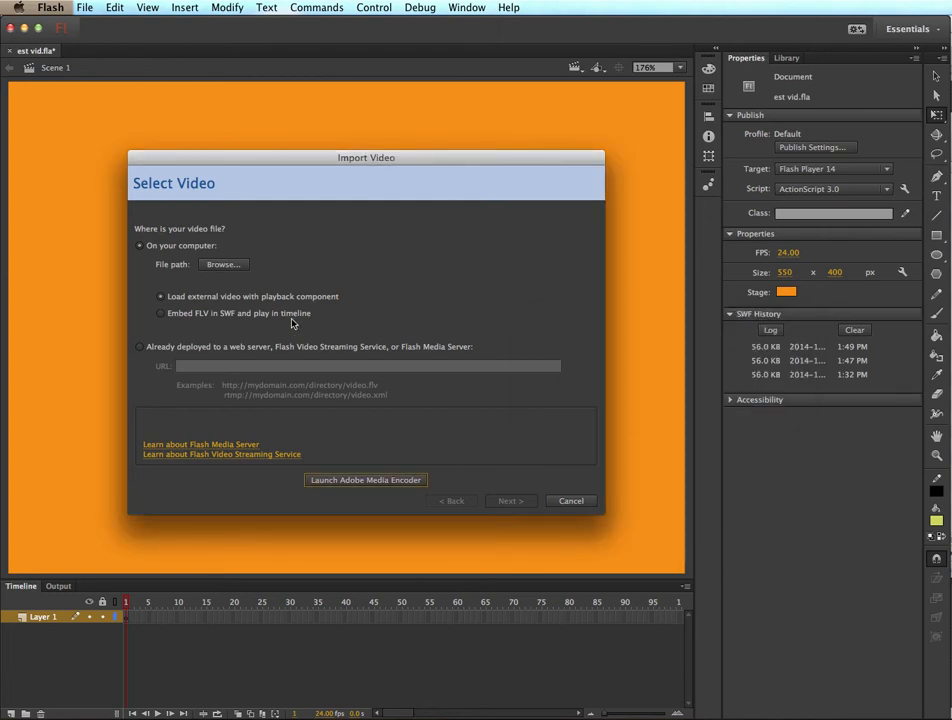
{"action": "left_click", "coordinate": [221, 265]}
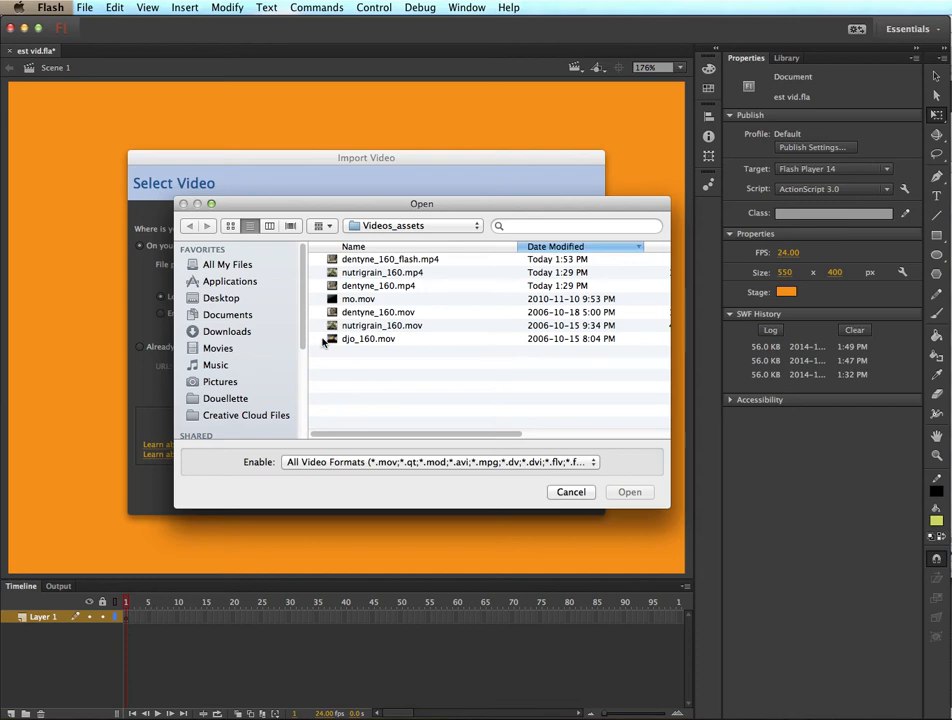
{"action": "left_click_drag", "start_coordinate": [354, 205], "coordinate": [344, 188]}
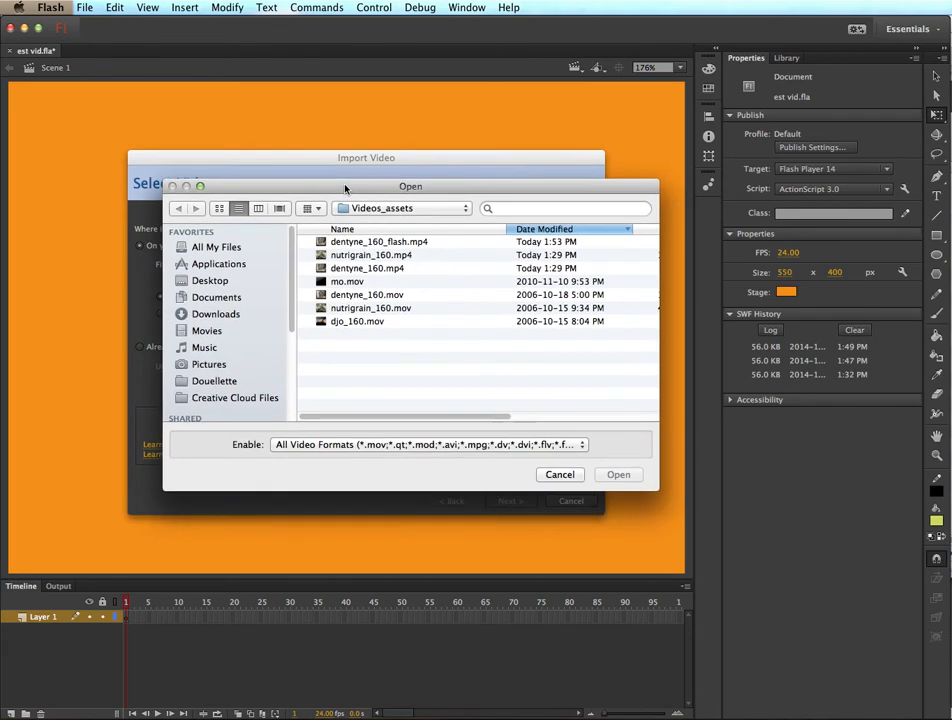
{"action": "left_click", "coordinate": [342, 244]}
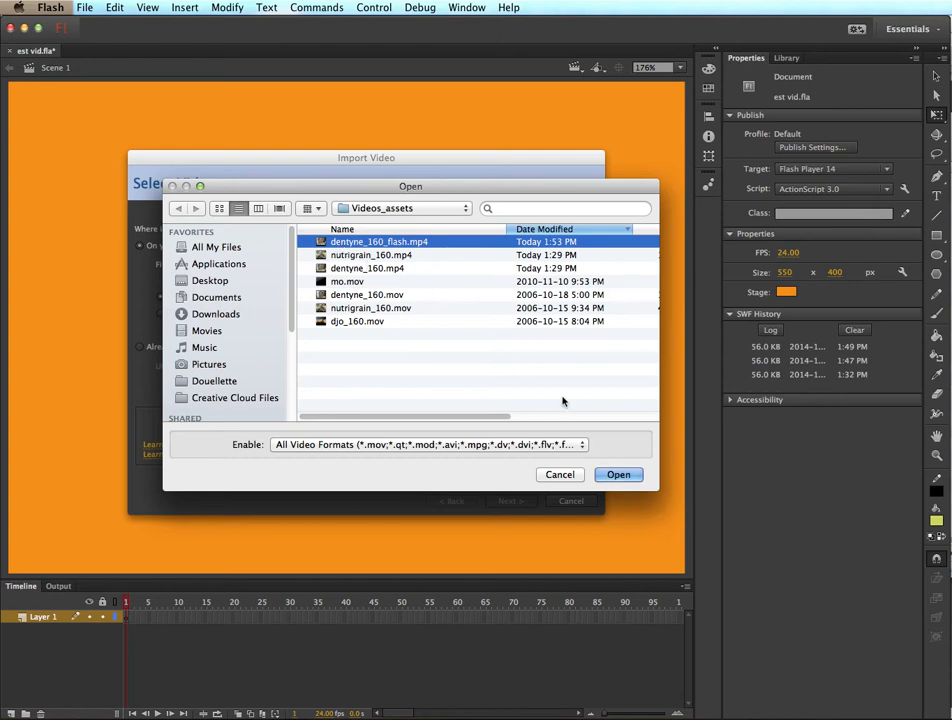
{"action": "left_click", "coordinate": [616, 475]}
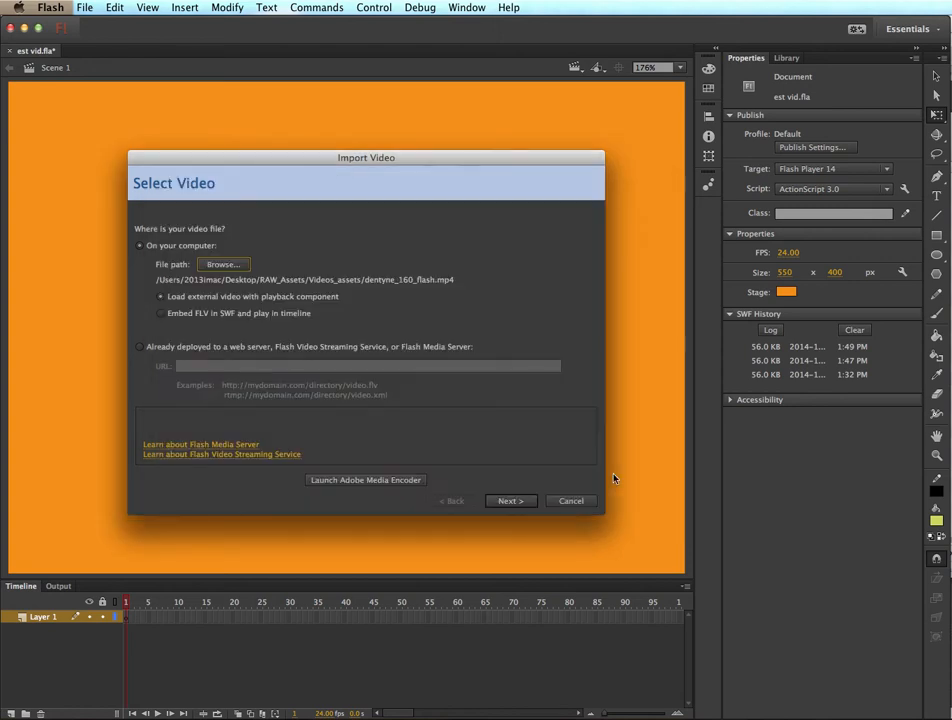
{"action": "left_click", "coordinate": [506, 510]}
{"action": "left_click", "coordinate": [490, 502]}
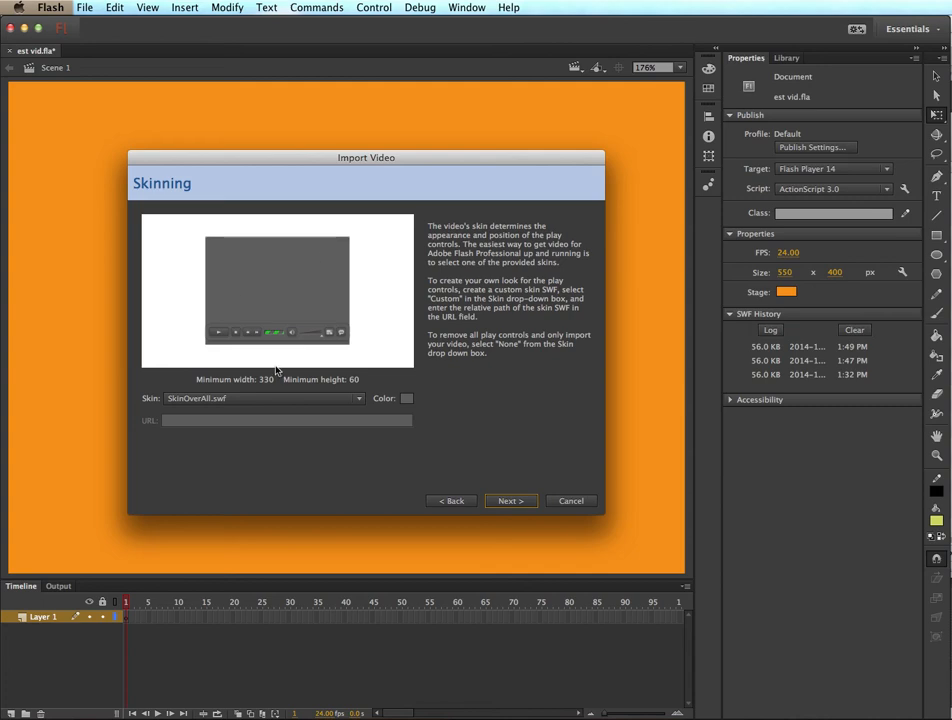
Step: Browse the available playback skins and choose SkinOverAll.swf
{"action": "left_click", "coordinate": [357, 398]}
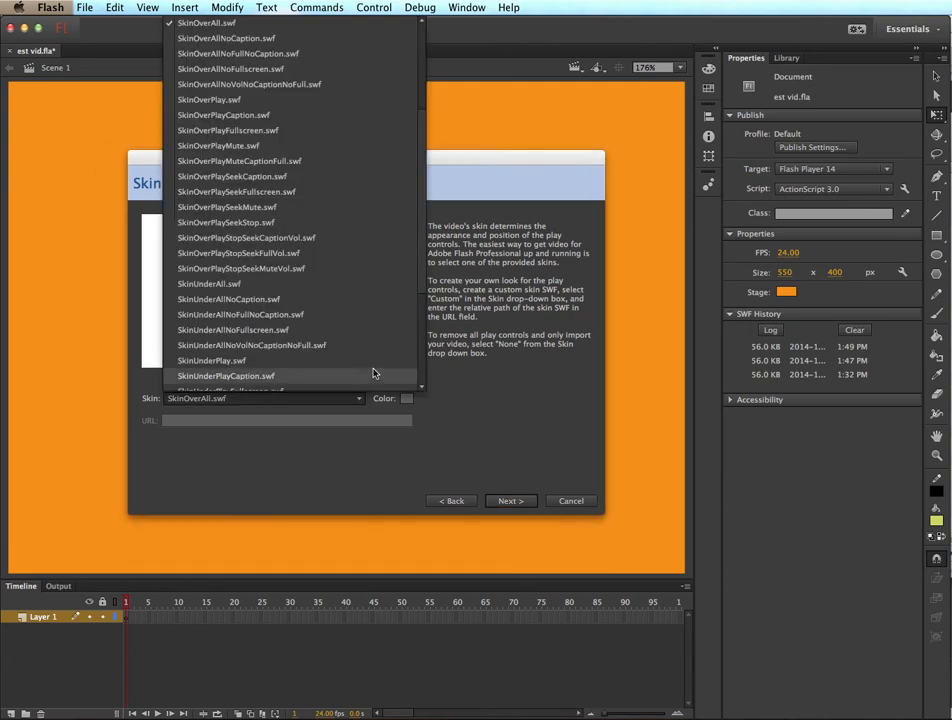
{"action": "scroll", "coordinate": [414, 210], "scroll_direction": "up", "scroll_amount": 5}
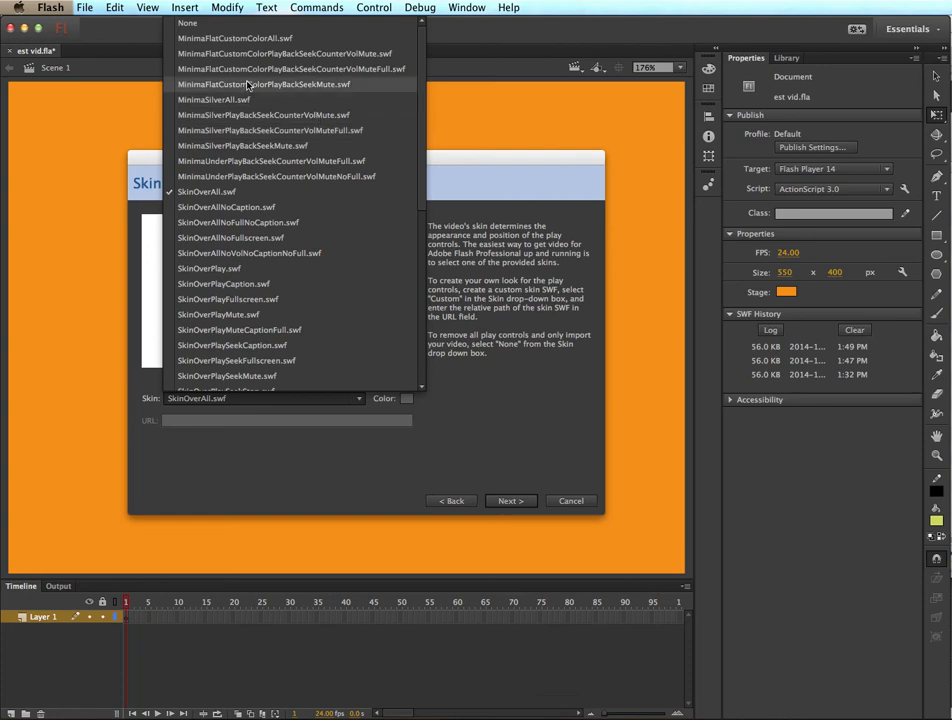
{"action": "left_click", "coordinate": [221, 195]}
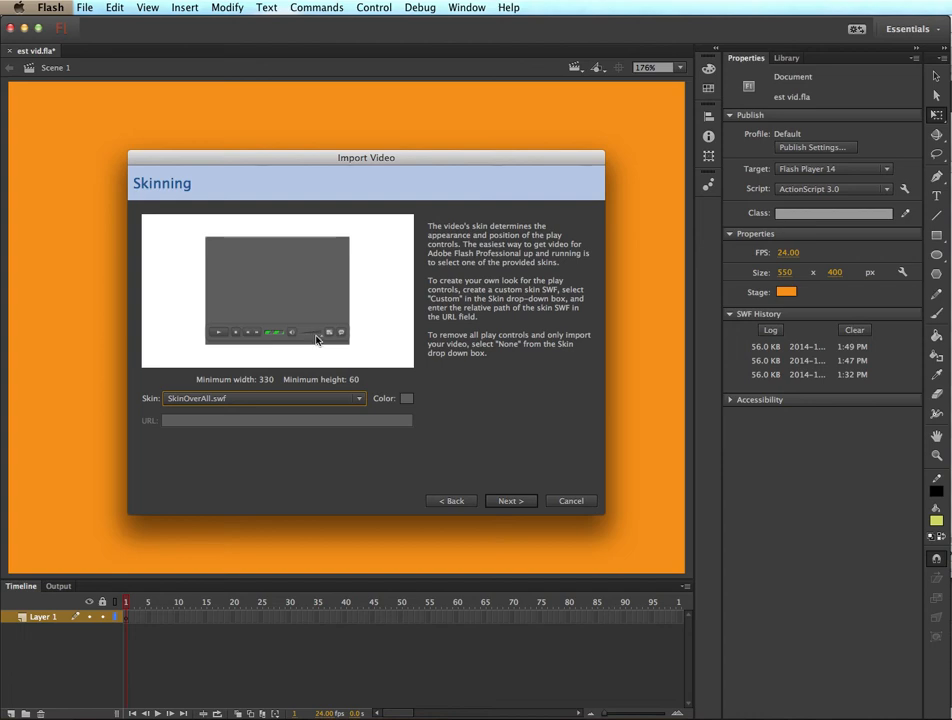
Step: Set the video's playback skin to SkinUnderAll.swf and finish the video import
{"action": "left_click", "coordinate": [356, 401]}
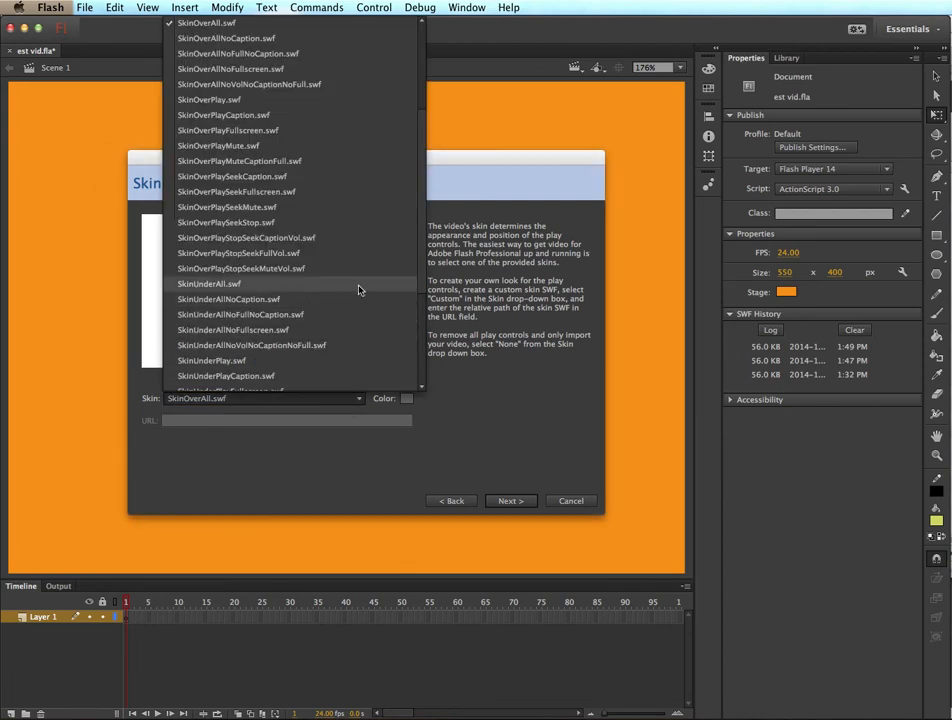
{"action": "scroll", "coordinate": [420, 281], "scroll_direction": "down", "scroll_amount": 3}
{"action": "scroll", "coordinate": [420, 281], "scroll_direction": "down", "scroll_amount": 3}
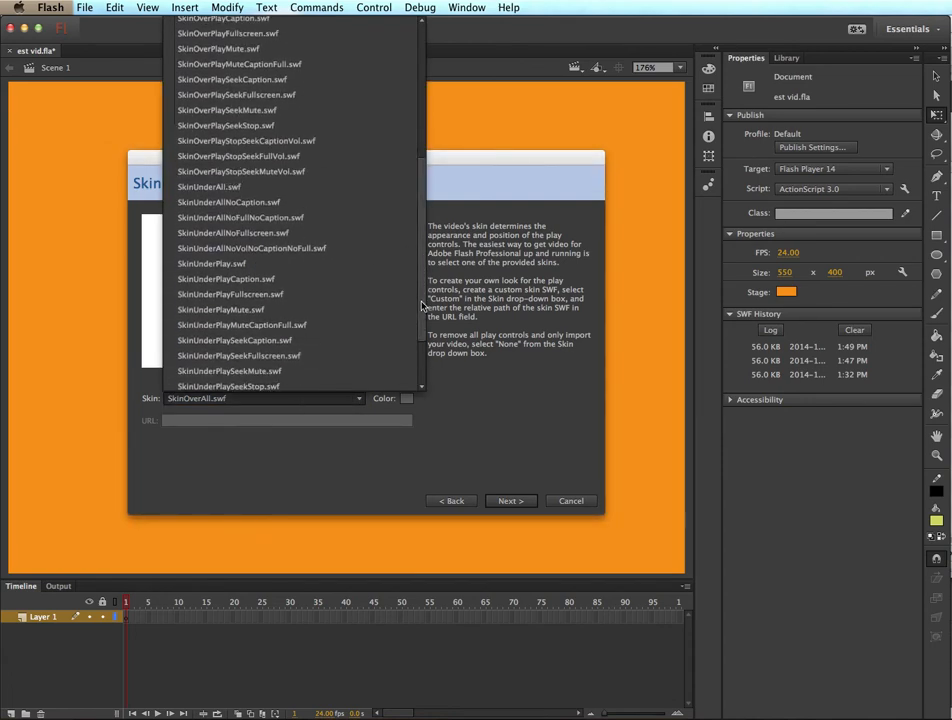
{"action": "left_click", "coordinate": [265, 187]}
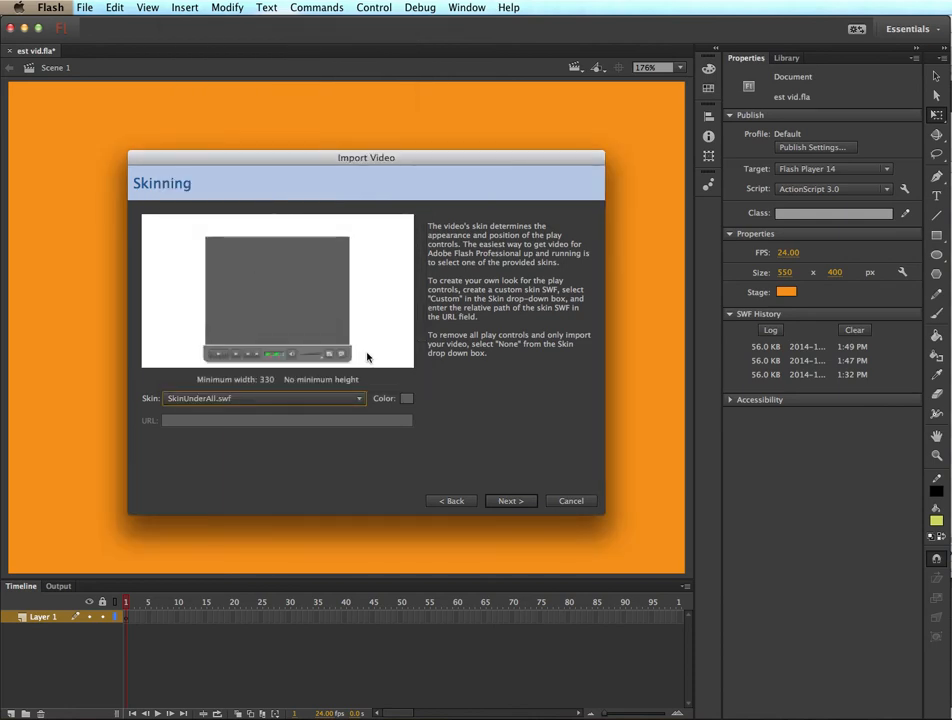
{"action": "left_click", "coordinate": [499, 502]}
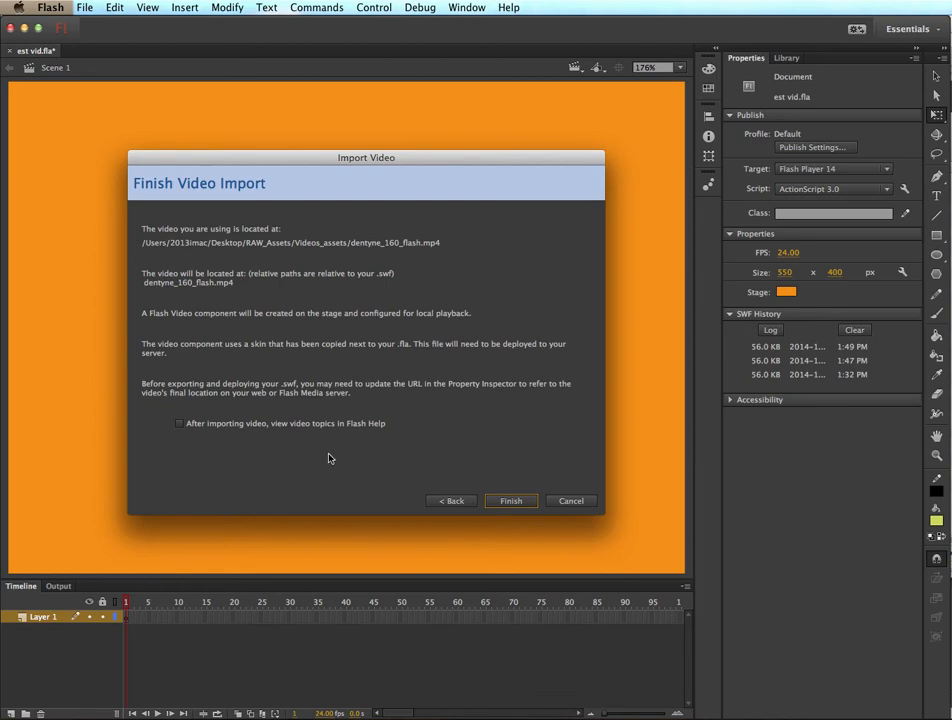
{"action": "left_click", "coordinate": [491, 503]}
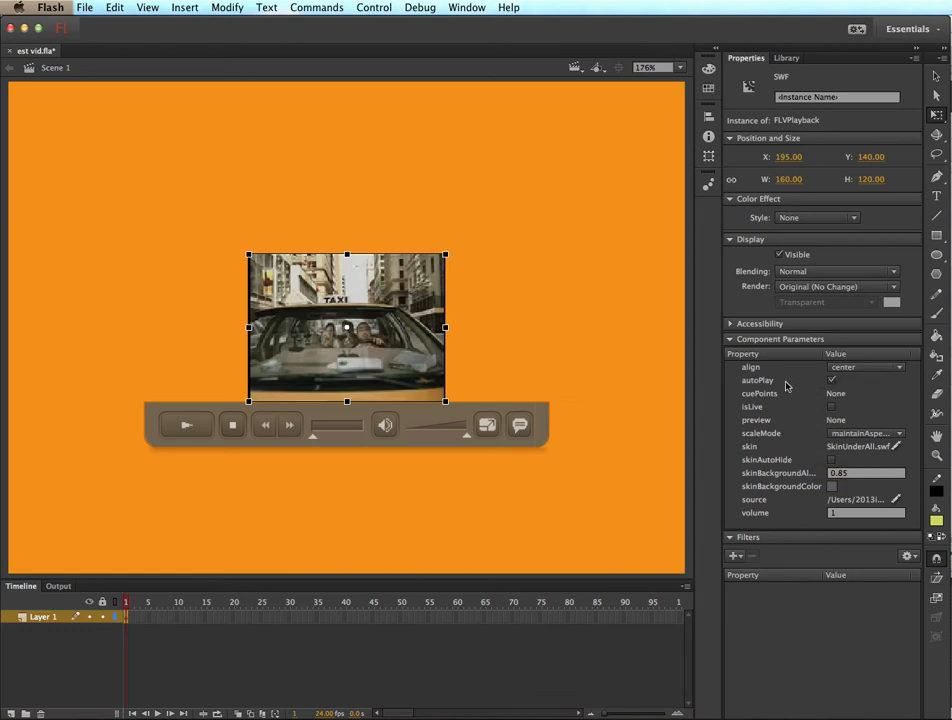
Step: Turn off autoPlay for the video playback component on the stage and choose maintainAspectRatio as its scaleMode
{"action": "left_click", "coordinate": [831, 381]}
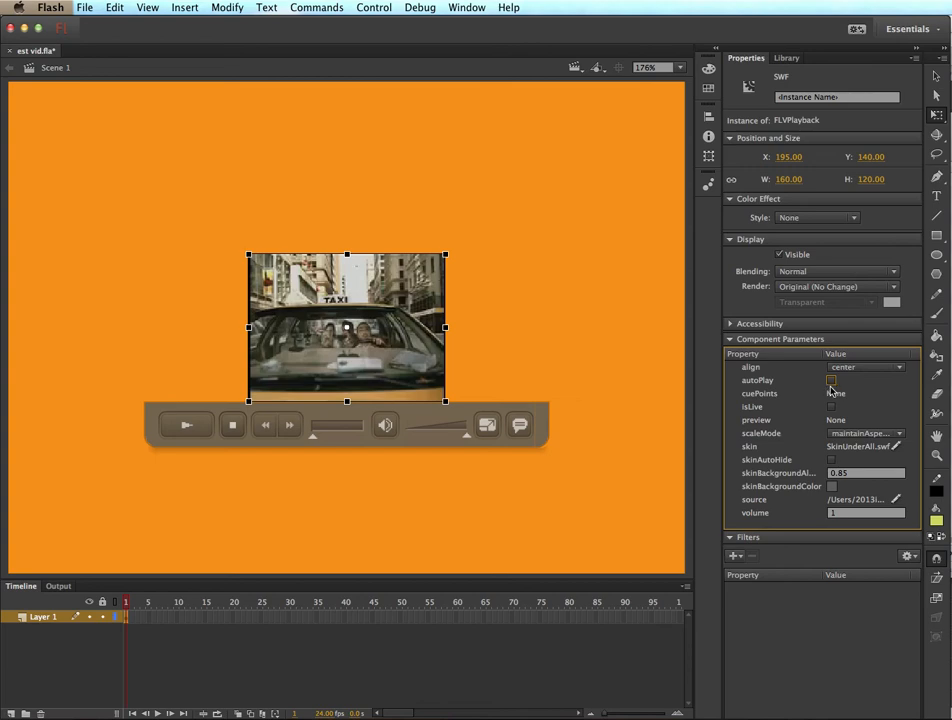
{"action": "left_click", "coordinate": [837, 436]}
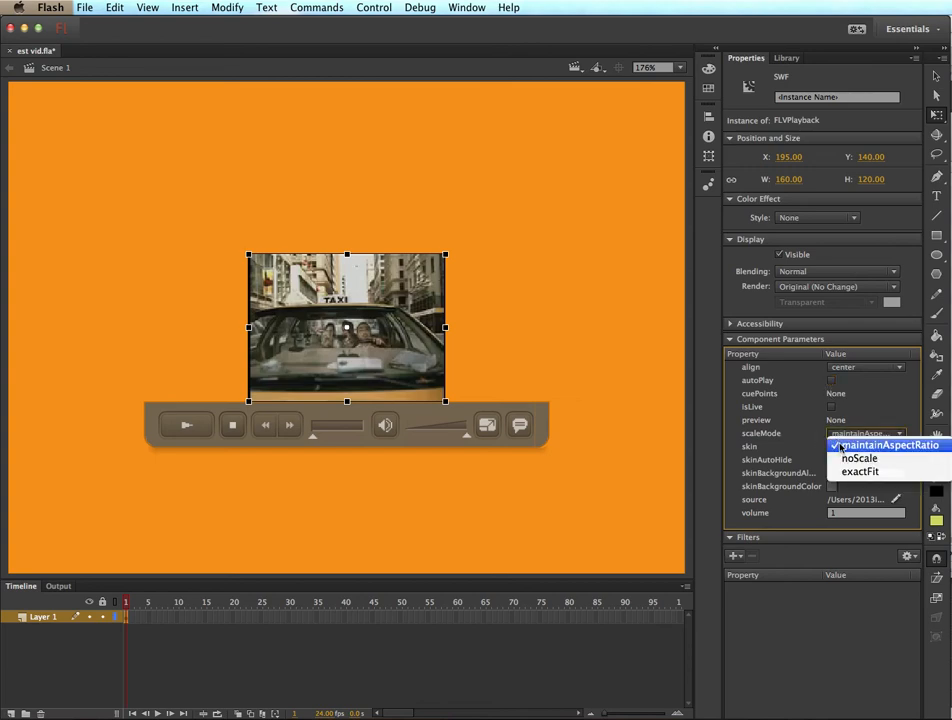
{"action": "left_click", "coordinate": [842, 446]}
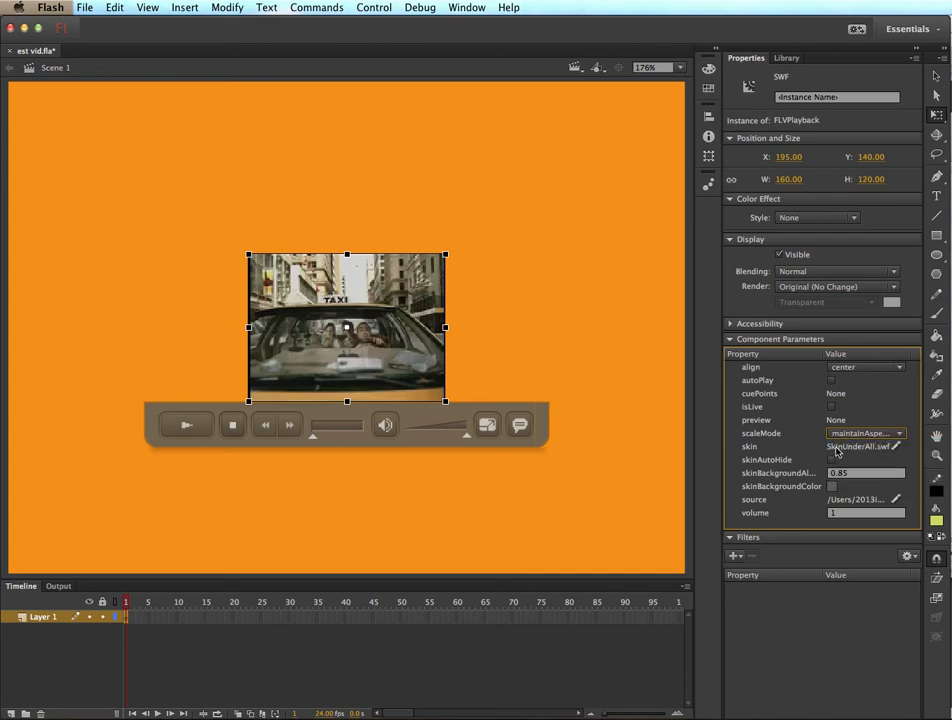
{"action": "left_click", "coordinate": [894, 448]}
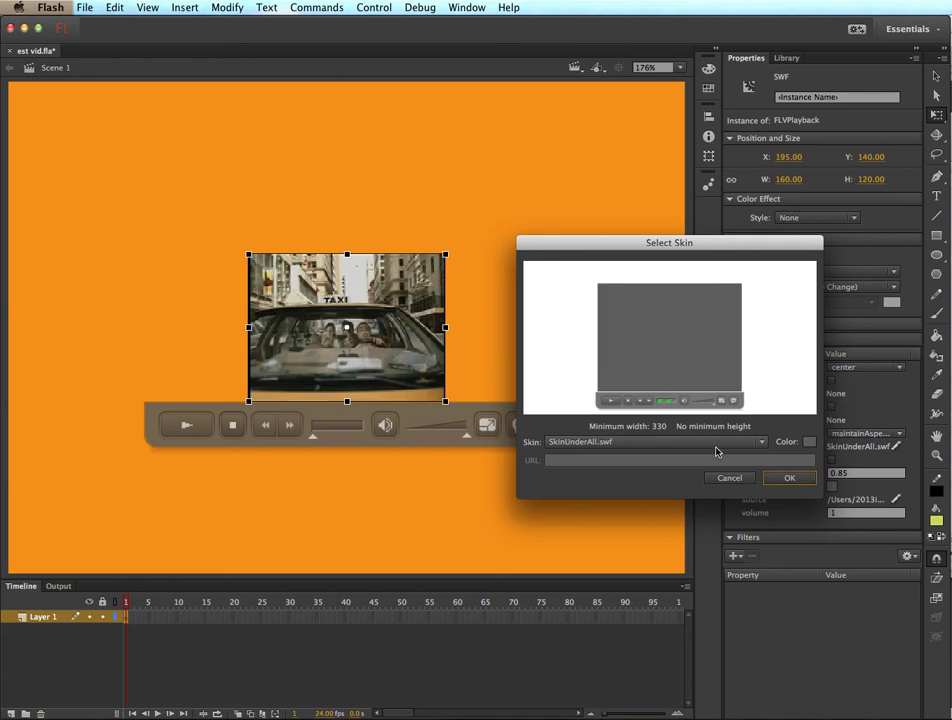
{"action": "left_click", "coordinate": [729, 478]}
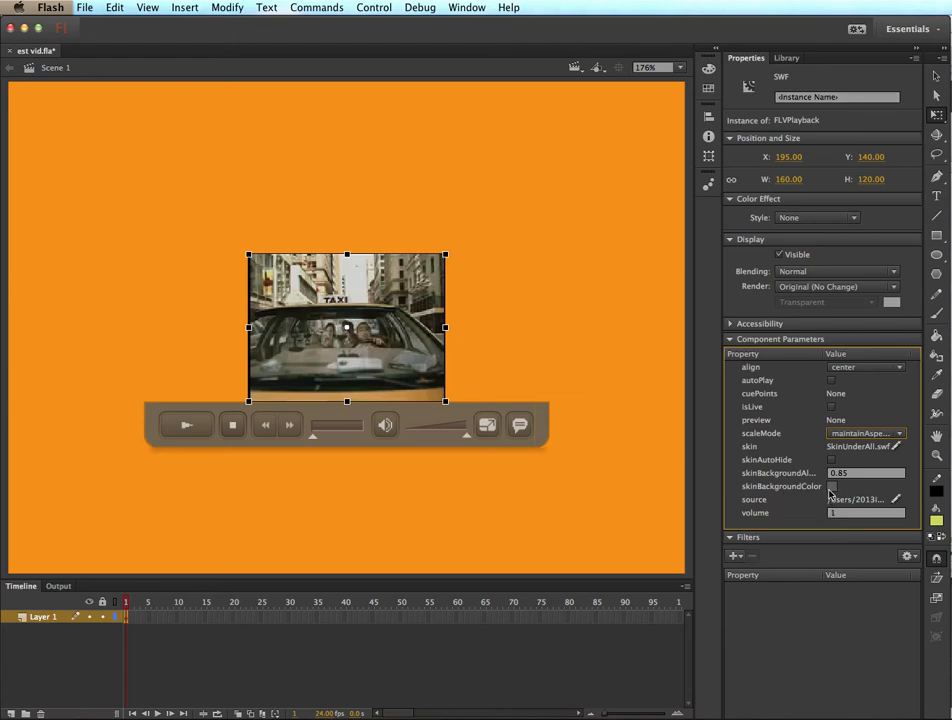
{"action": "left_click", "coordinate": [842, 514]}
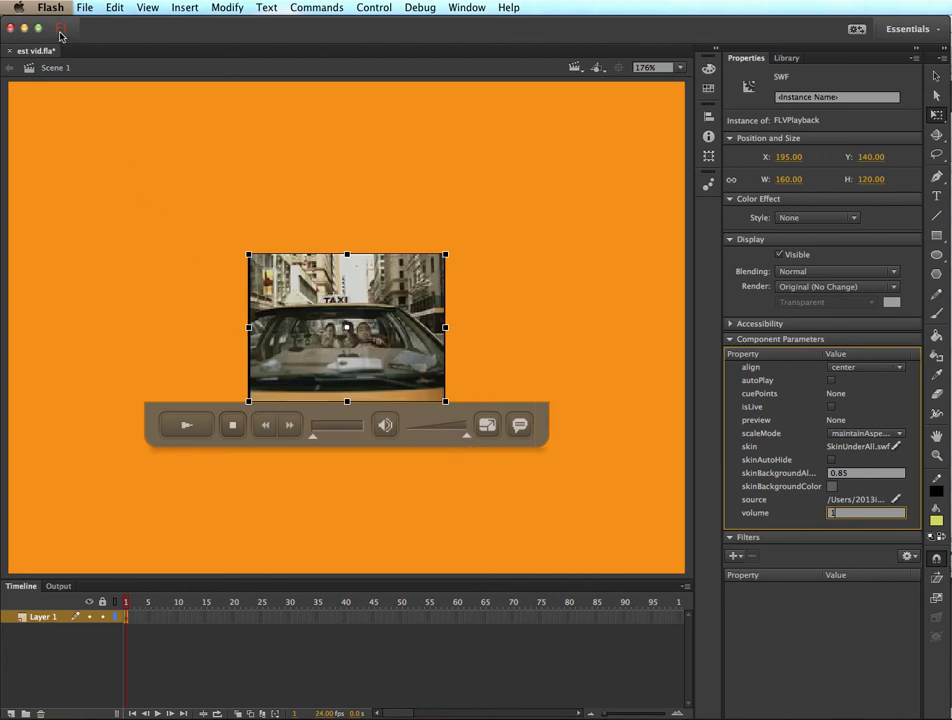
Step: Save the document under the new name Test Vid in the test flsh html 5 folder
{"action": "left_click", "coordinate": [80, 9]}
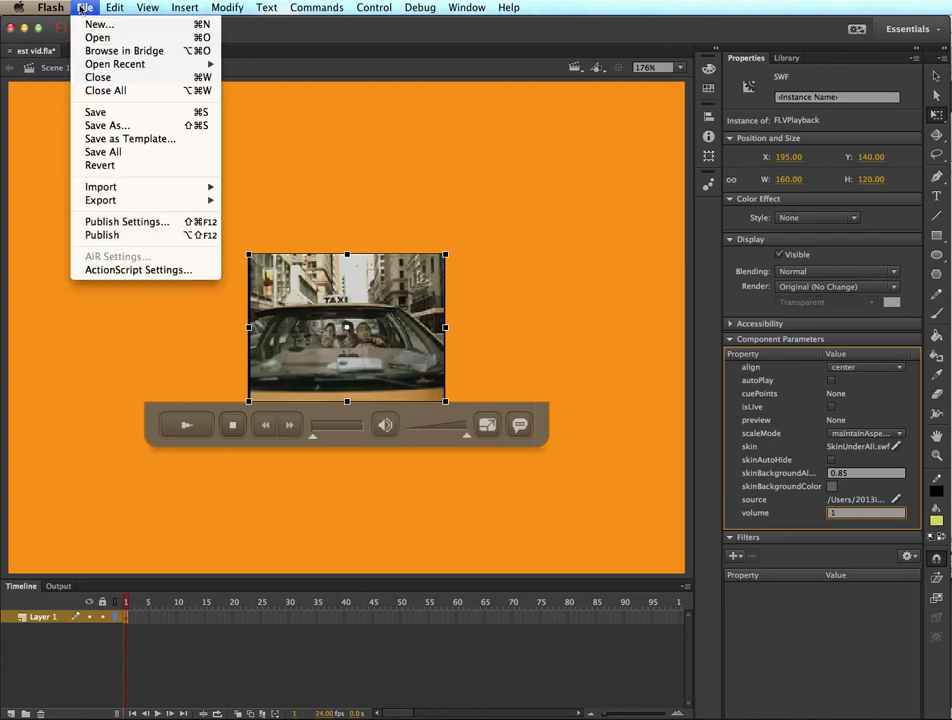
{"action": "left_click", "coordinate": [106, 128]}
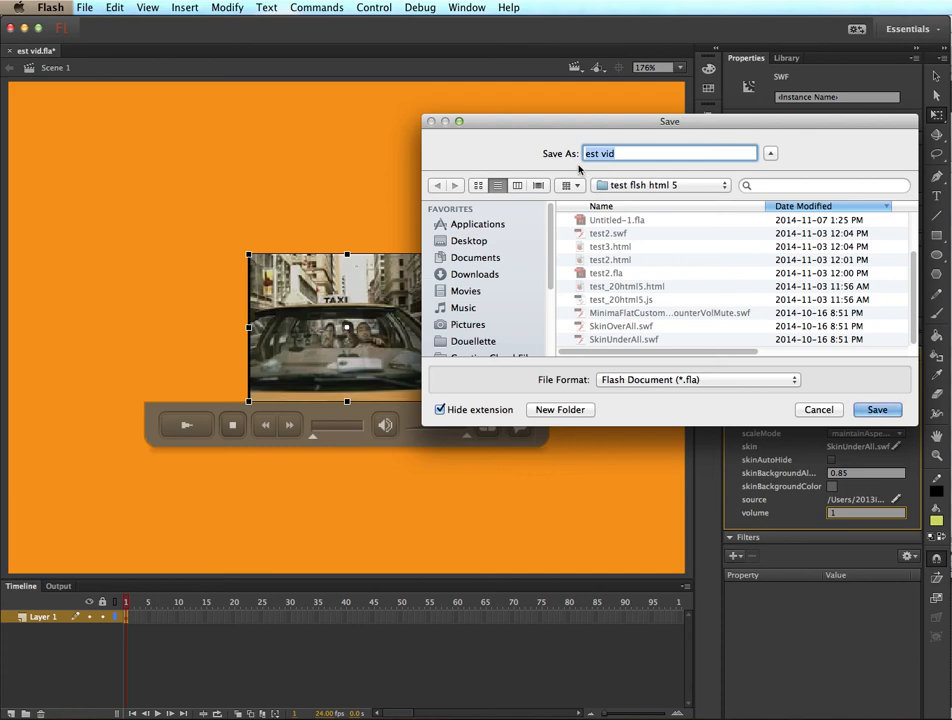
{"action": "type", "text": "Test Vid"}
{"action": "key", "text": "Return"}
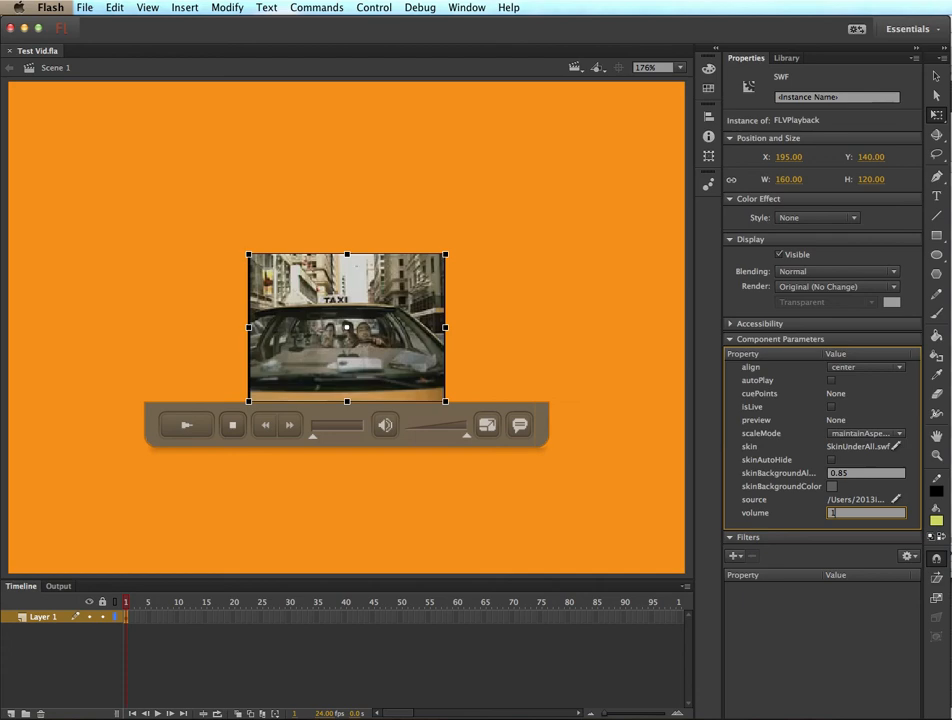
Step: Test the movie and play the imported video in the preview window
{"action": "left_click", "coordinate": [373, 7]}
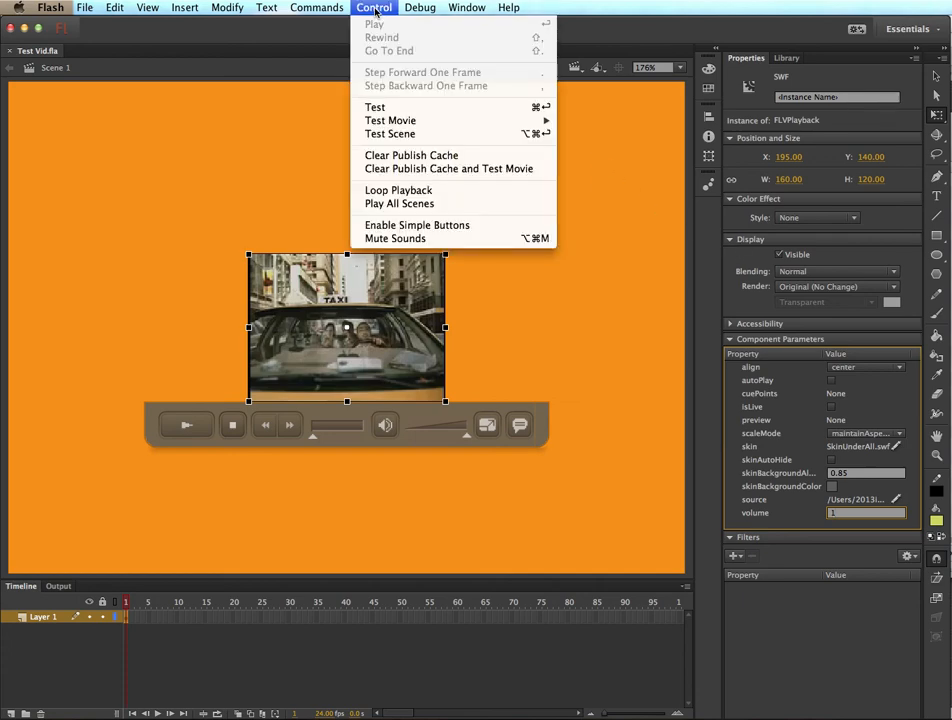
{"action": "left_click", "coordinate": [390, 108]}
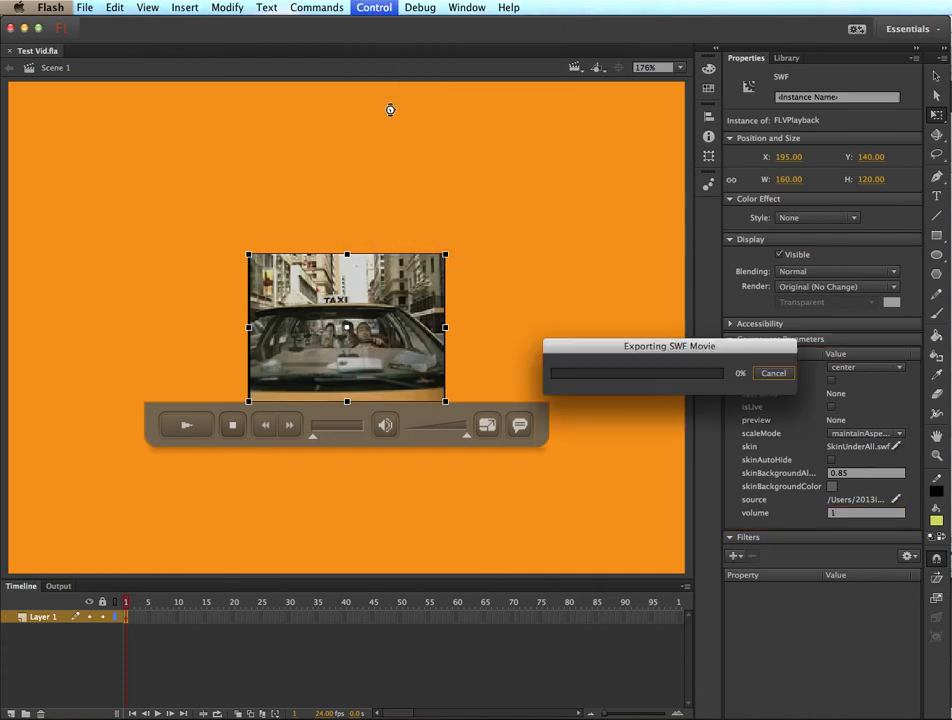
{"action": "left_click_drag", "start_coordinate": [564, 221], "coordinate": [385, 165]}
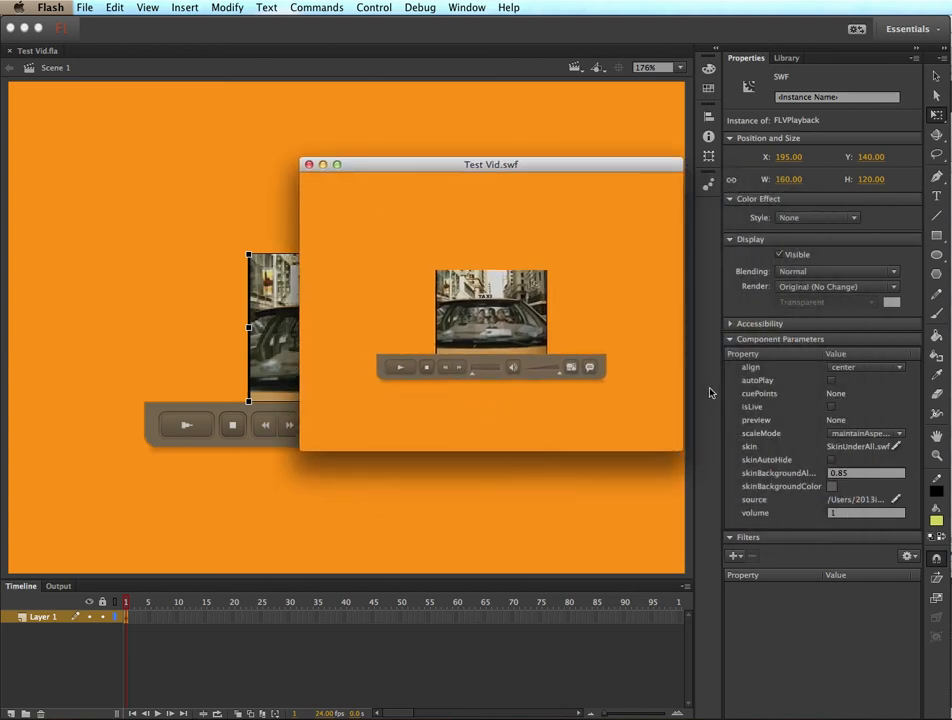
{"action": "left_click", "coordinate": [398, 370]}
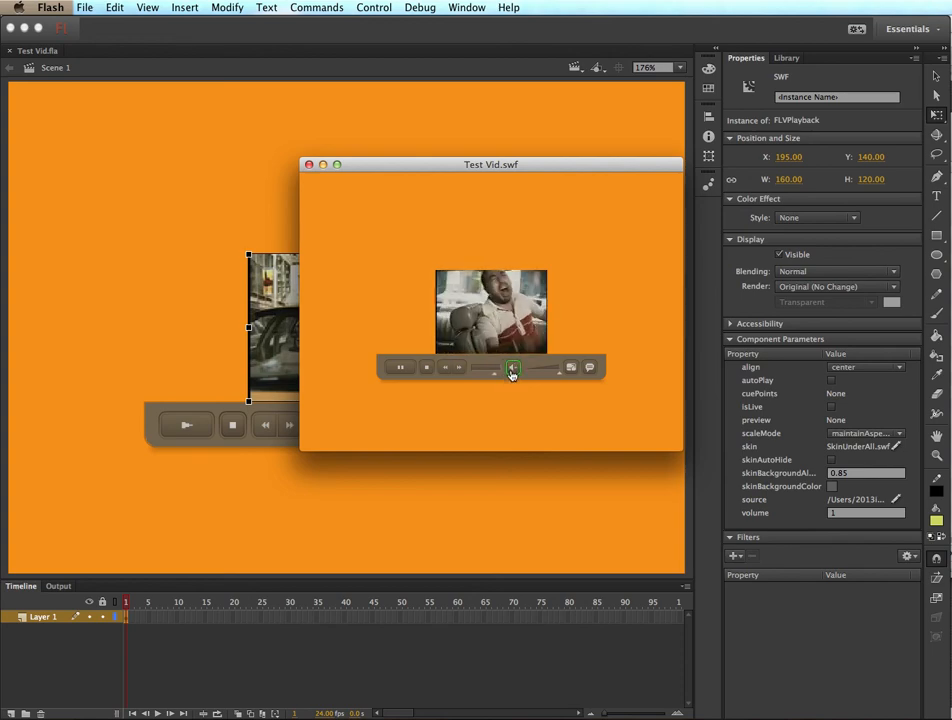
Step: Lower the volume in the preview's playback controls, pause the video and close the preview window
{"action": "left_click_drag", "start_coordinate": [557, 374], "coordinate": [546, 383]}
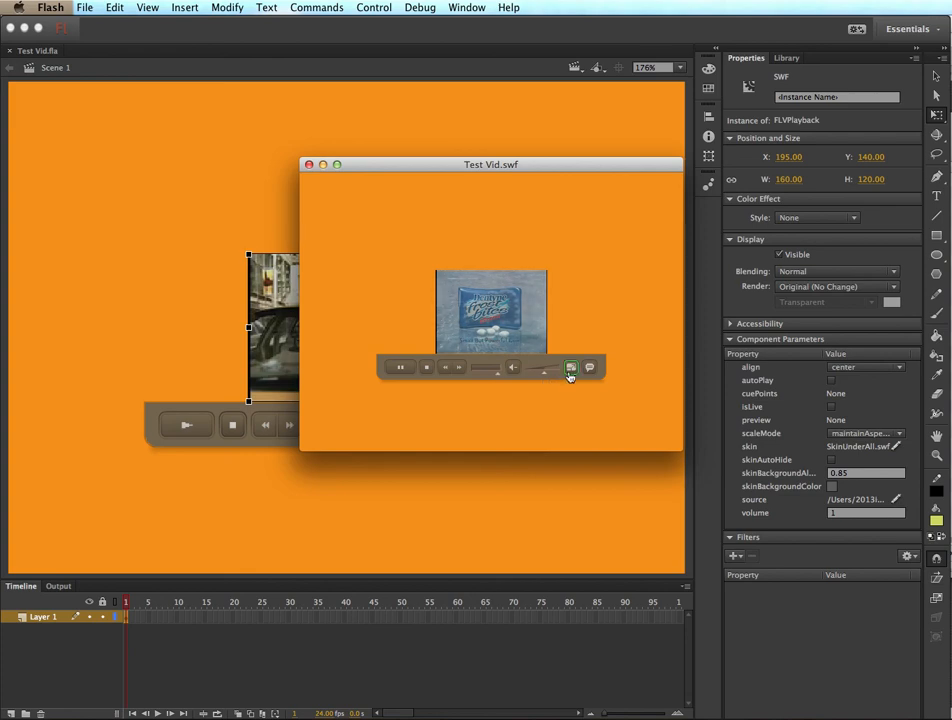
{"action": "left_click", "coordinate": [402, 369]}
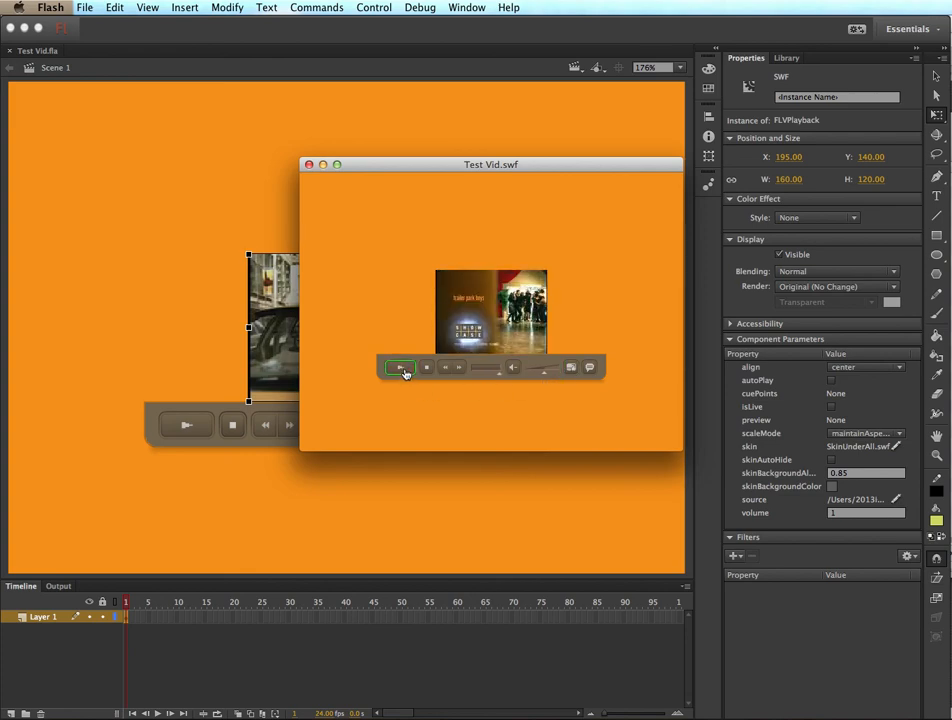
{"action": "left_click", "coordinate": [309, 165]}
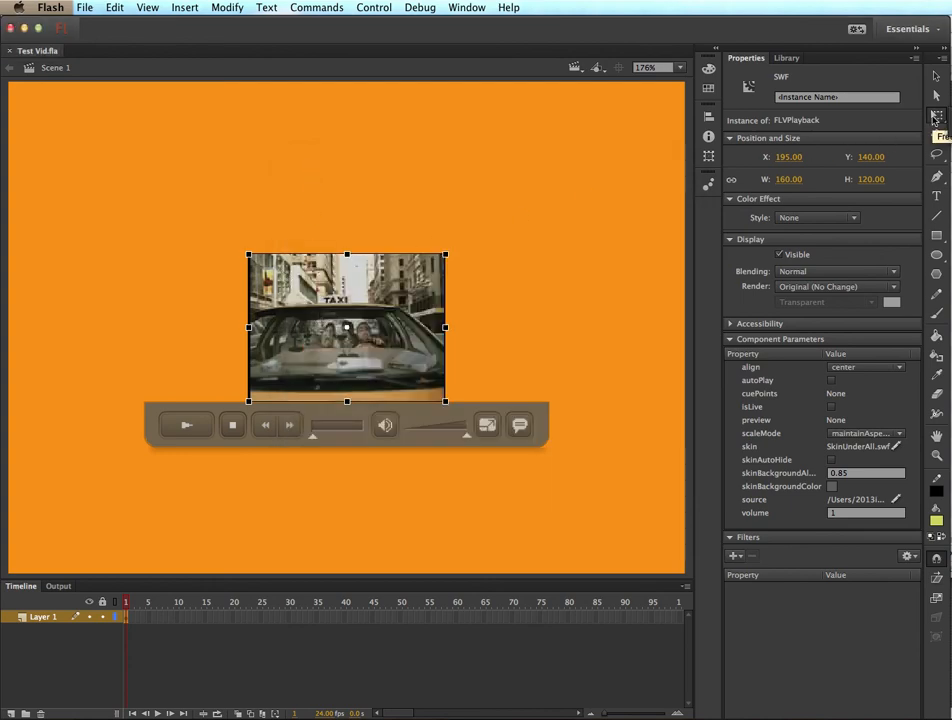
Step: Enlarge the video playback component about its centre to about 379 × 244 px with Free Transform and check its size in a test preview
{"action": "left_click", "coordinate": [935, 117]}
{"action": "left_click_drag", "start_coordinate": [247, 254], "coordinate": [114, 177]}
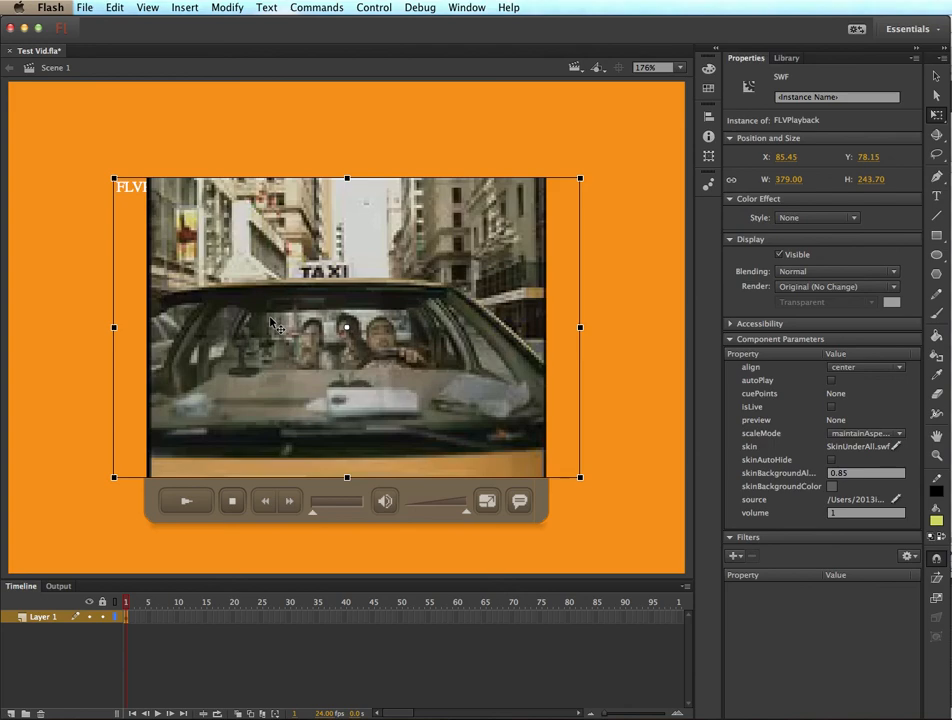
{"action": "left_click", "coordinate": [373, 7]}
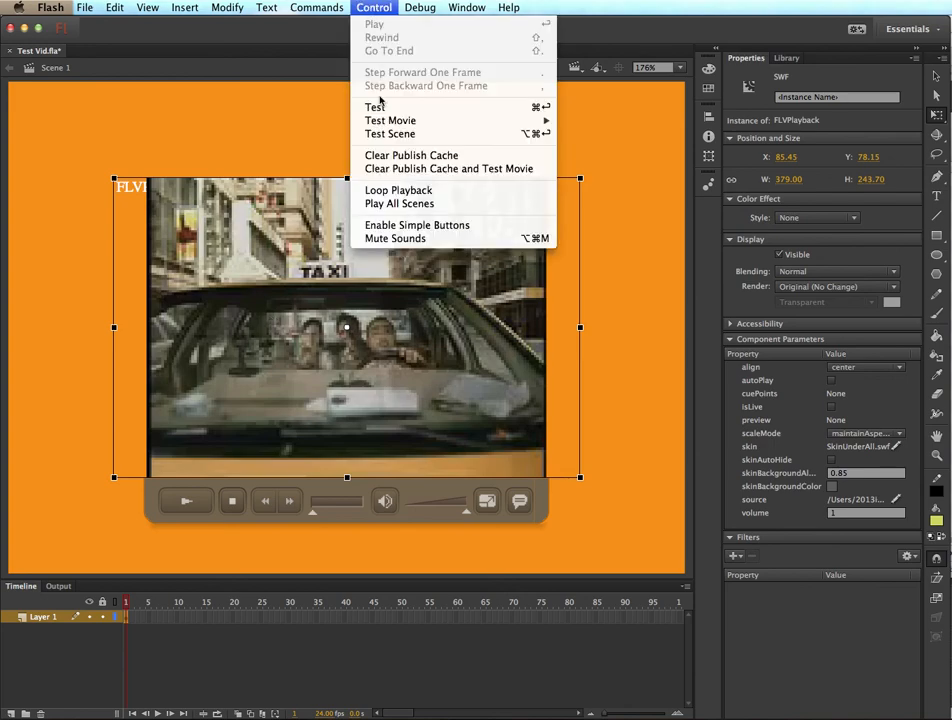
{"action": "left_click", "coordinate": [378, 111]}
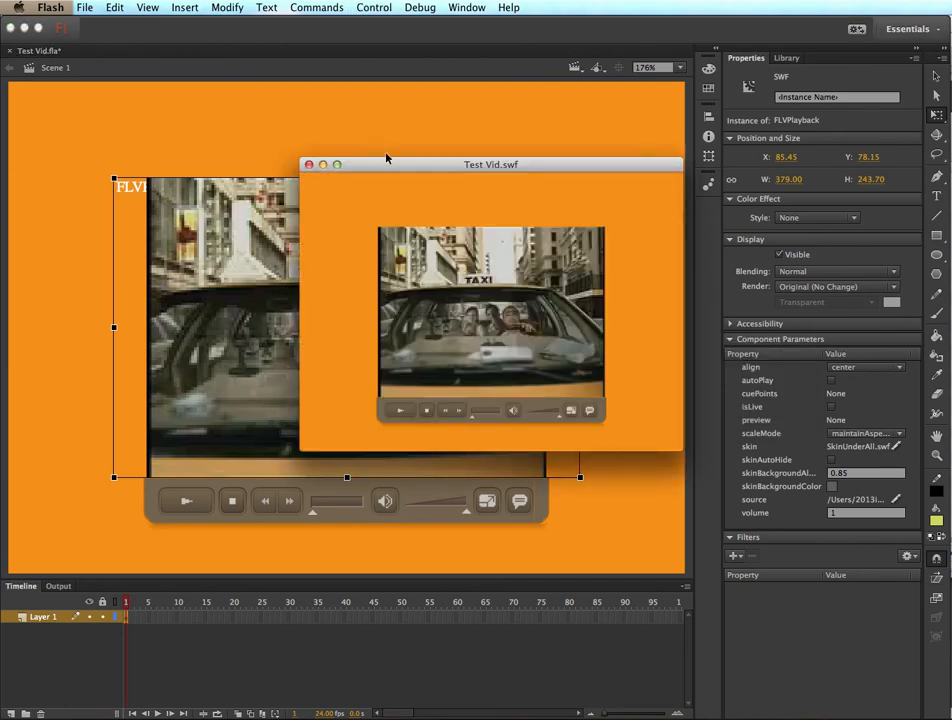
{"action": "left_click_drag", "start_coordinate": [390, 169], "coordinate": [346, 137]}
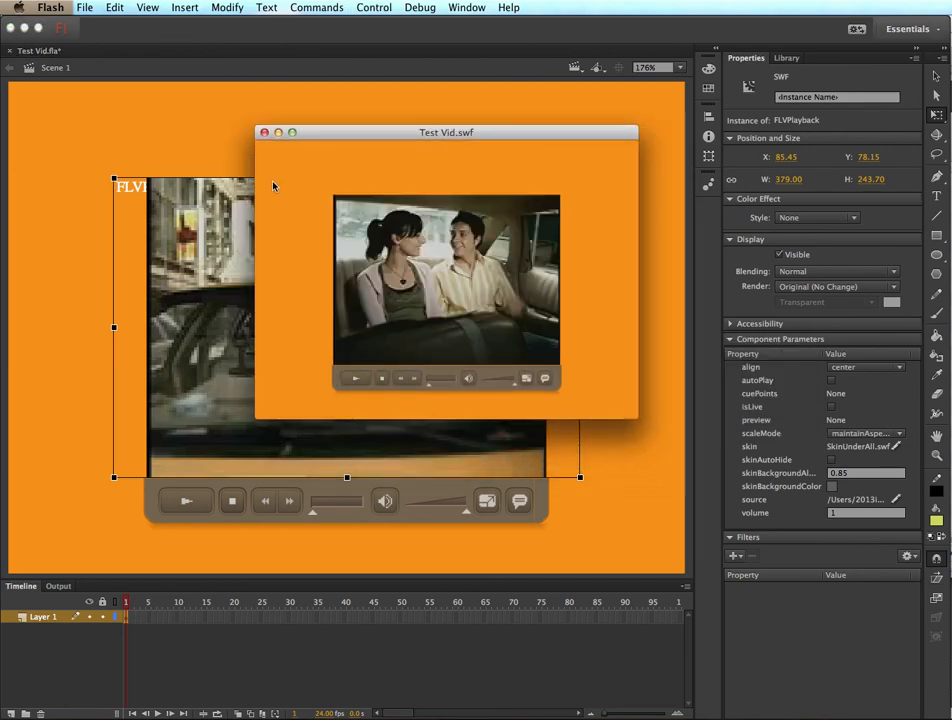
{"action": "left_click", "coordinate": [264, 132]}
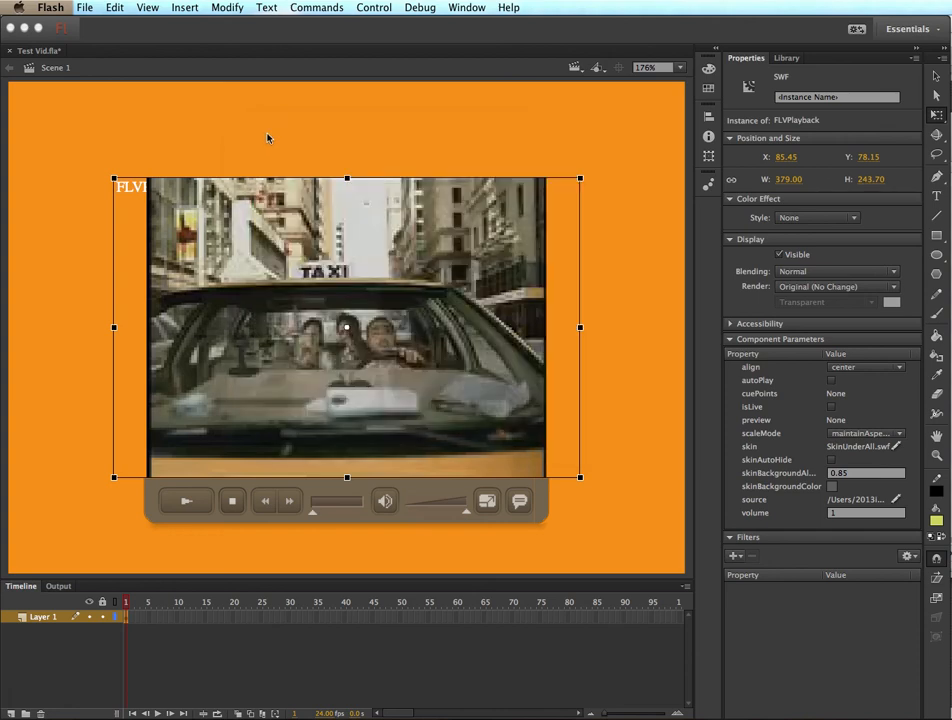
Step: Turn on autoPlay for the video playback component, test the movie again and pause the video in the preview
{"action": "left_click", "coordinate": [831, 381]}
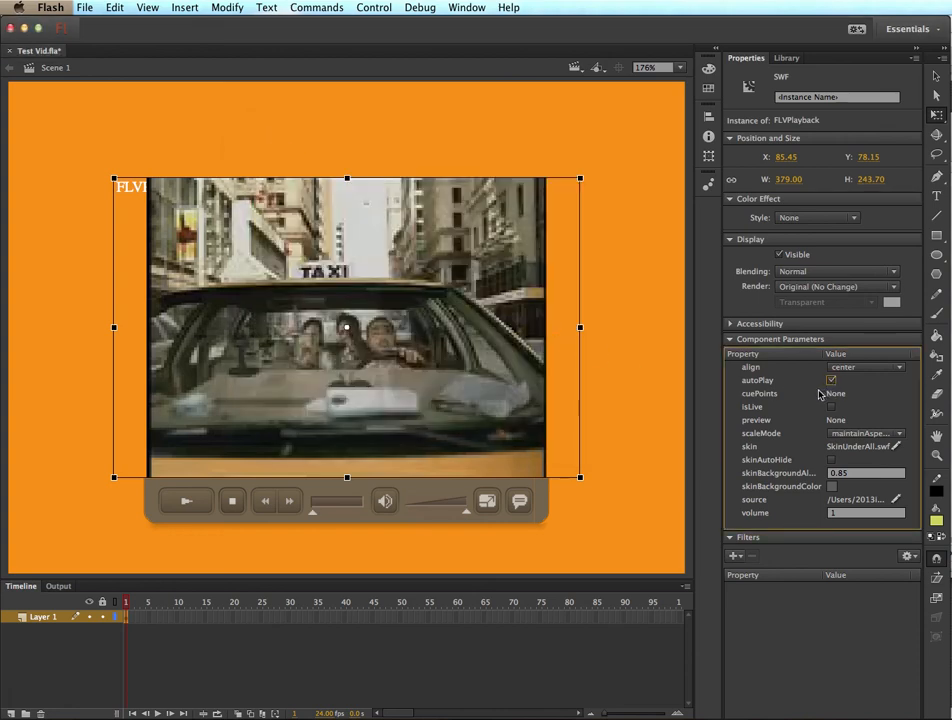
{"action": "left_click", "coordinate": [373, 7]}
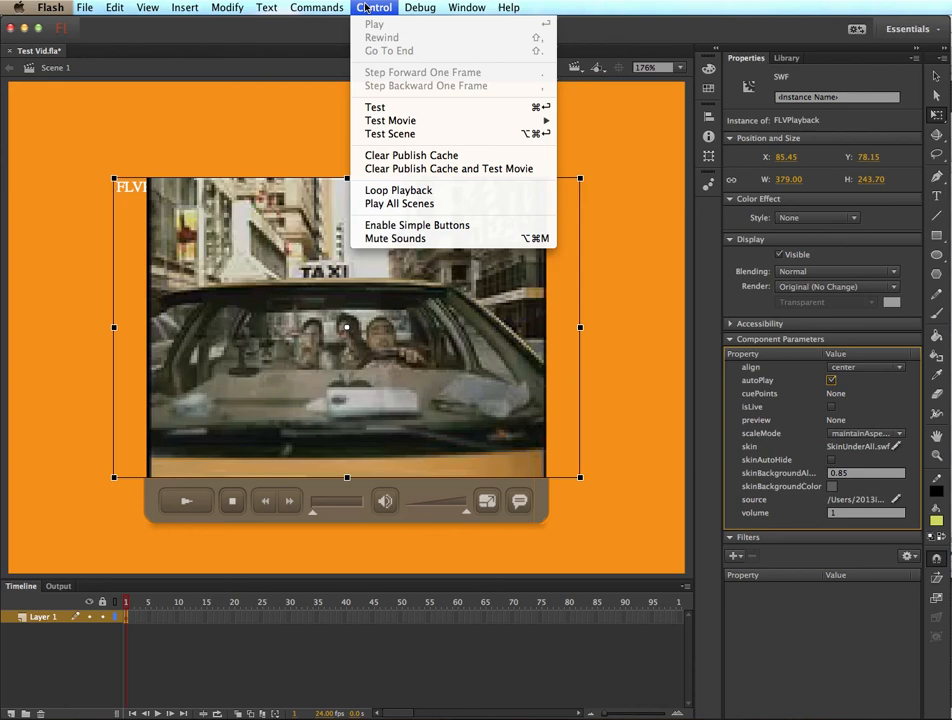
{"action": "left_click", "coordinate": [388, 110]}
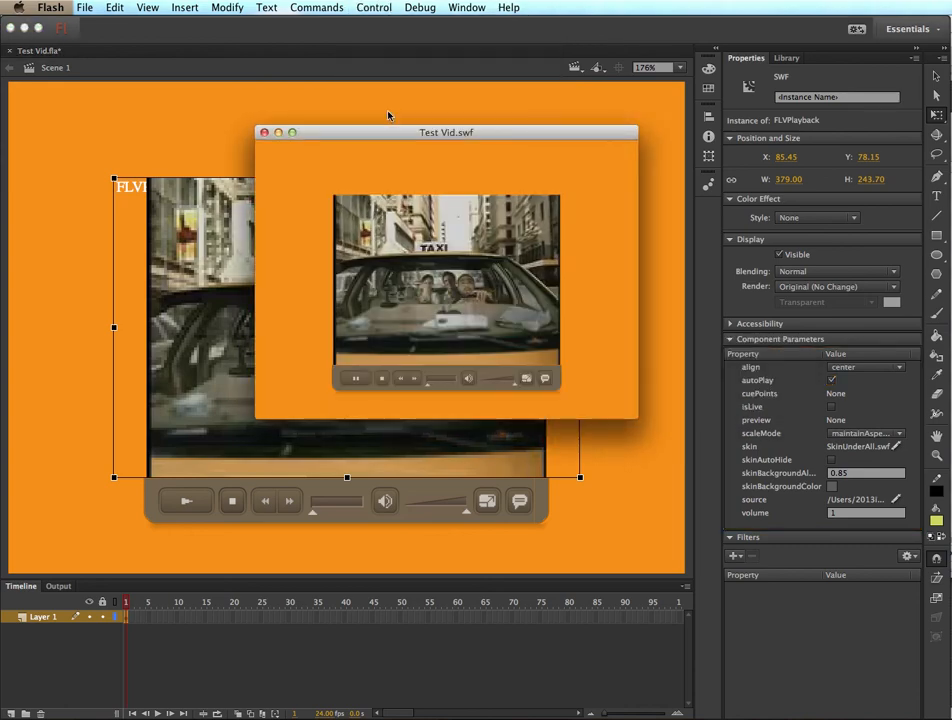
{"action": "left_click", "coordinate": [362, 380]}
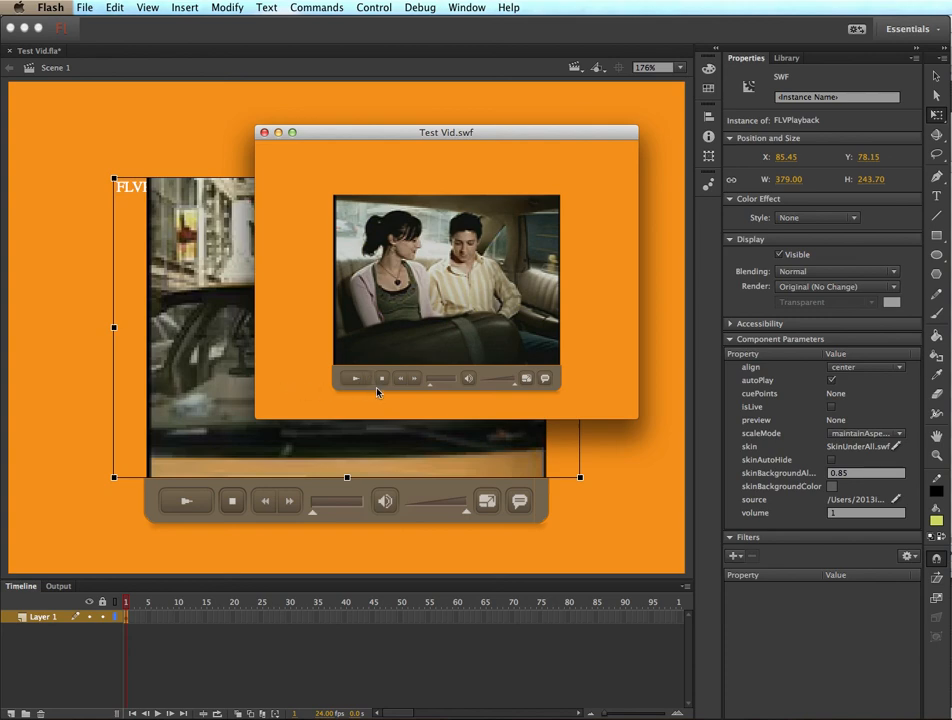